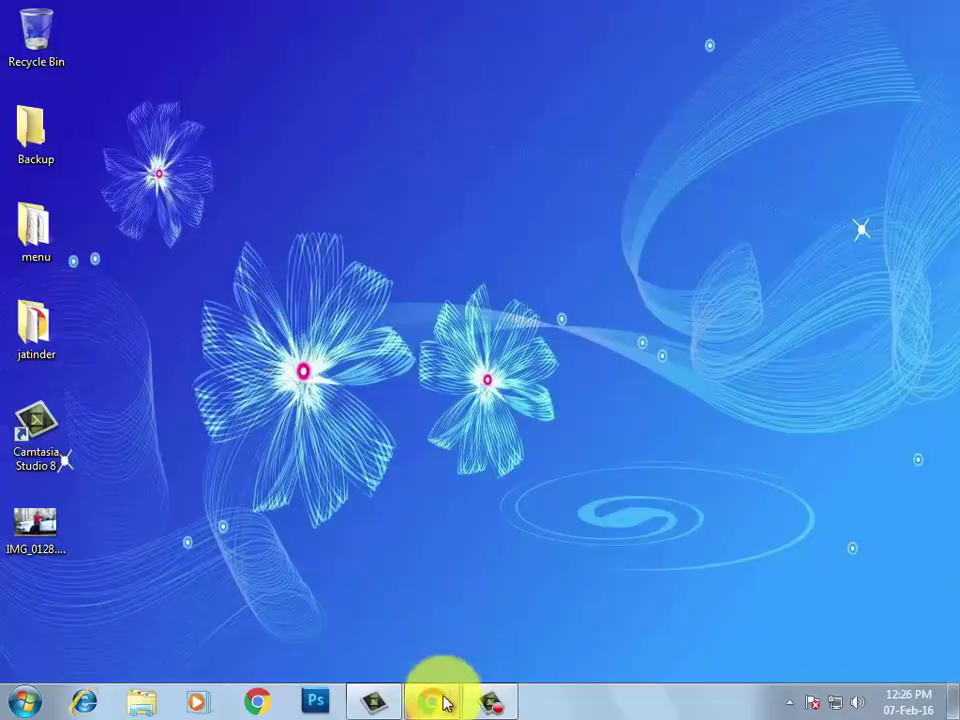
{"action": "left_click", "coordinate": [425, 701]}
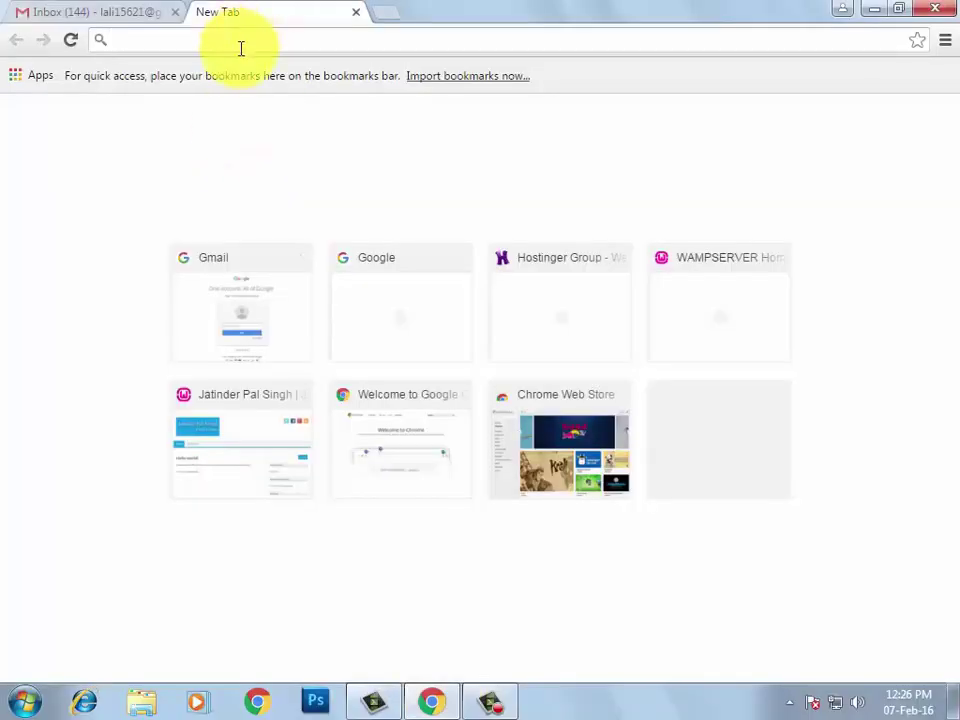
{"action": "type", "text": "www."}
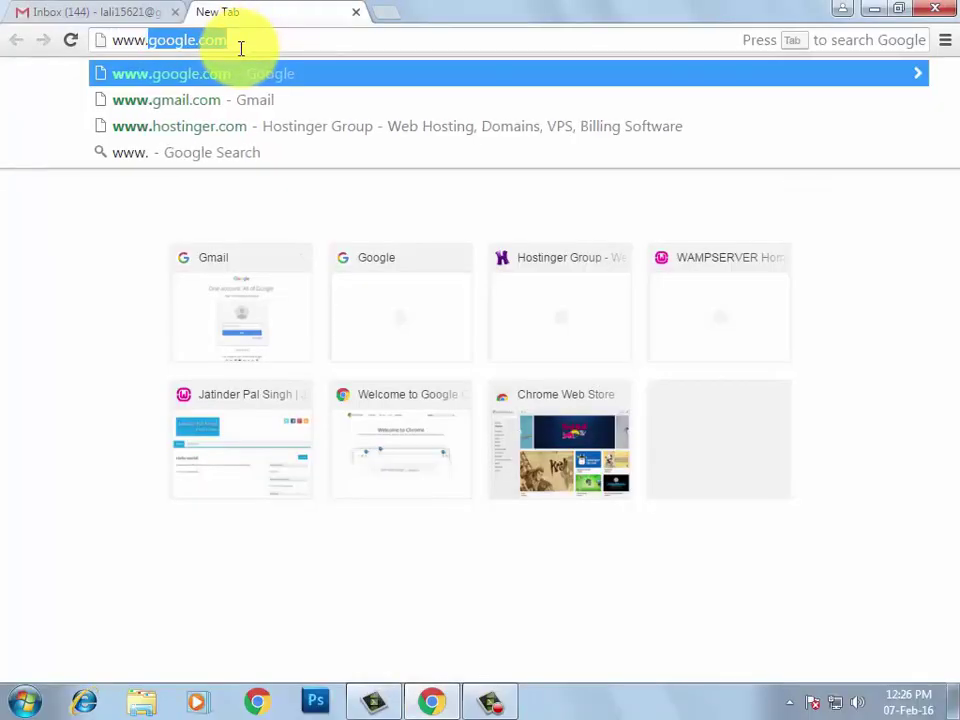
{"action": "type", "text": "hostinger"}
{"action": "key", "text": "Return"}
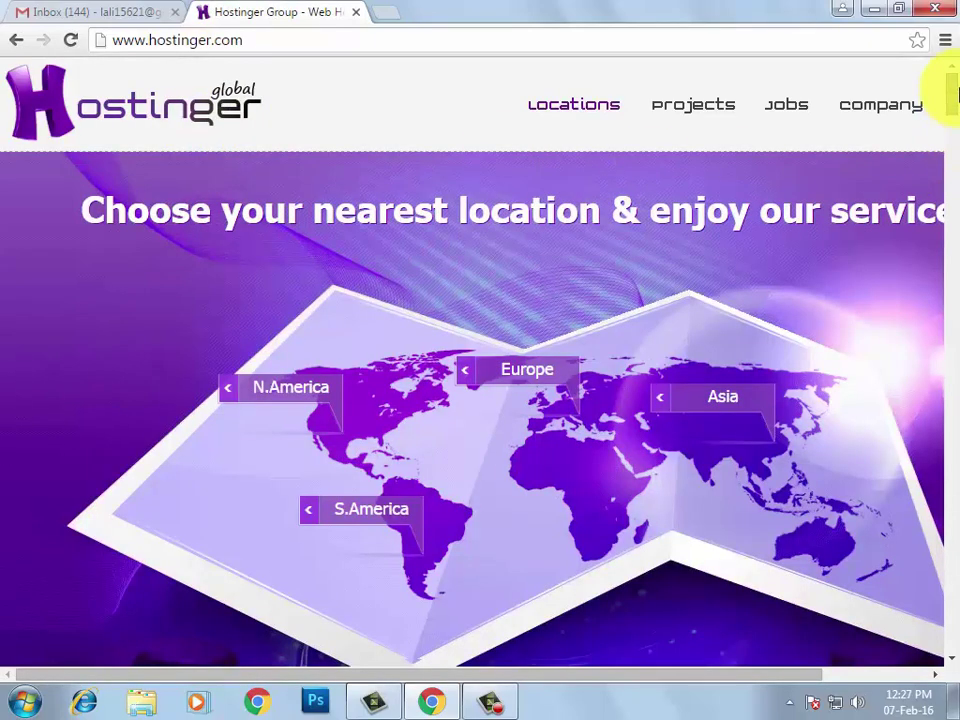
- Open the India version of the Hostinger site from the language list and close the global site's tab
{"action": "left_click_drag", "start_coordinate": [955, 93], "coordinate": [950, 126]}
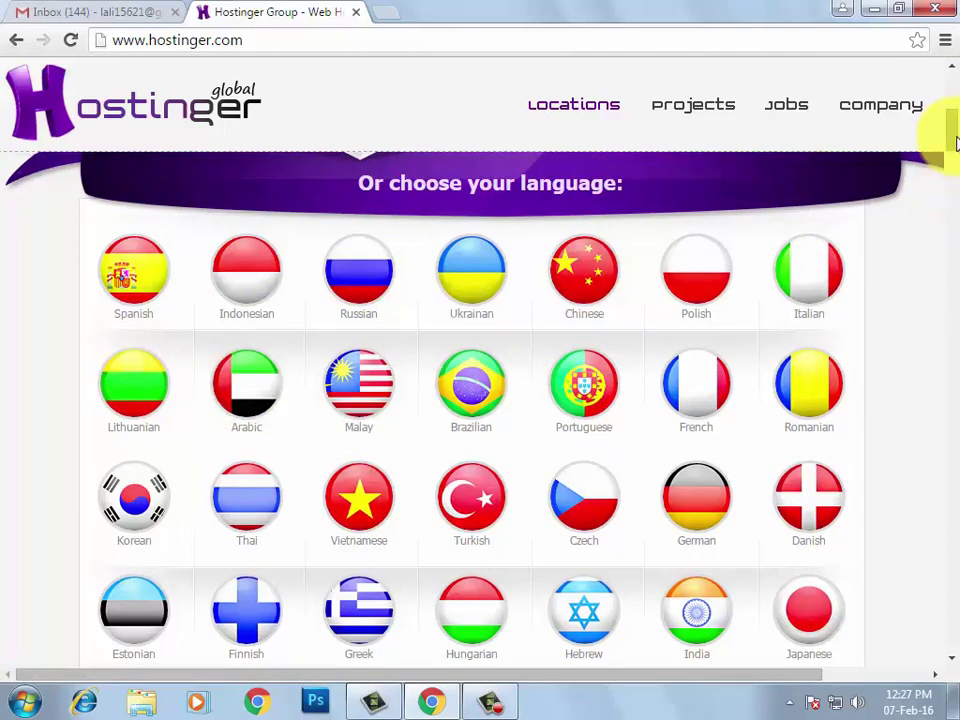
{"action": "left_click_drag", "start_coordinate": [955, 143], "coordinate": [955, 150]}
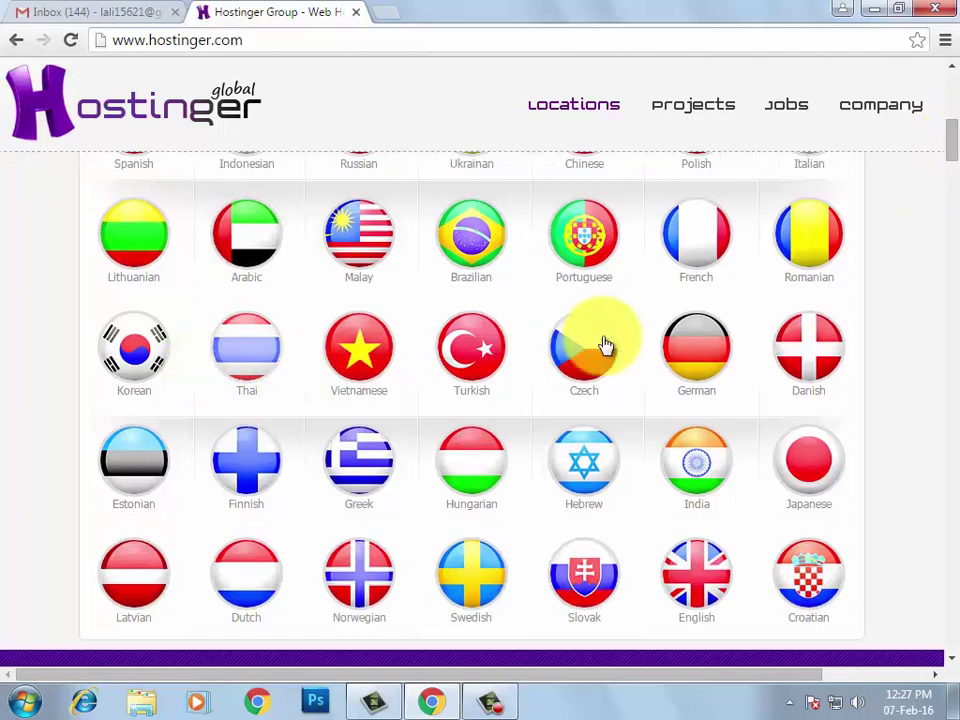
{"action": "left_click", "coordinate": [700, 478]}
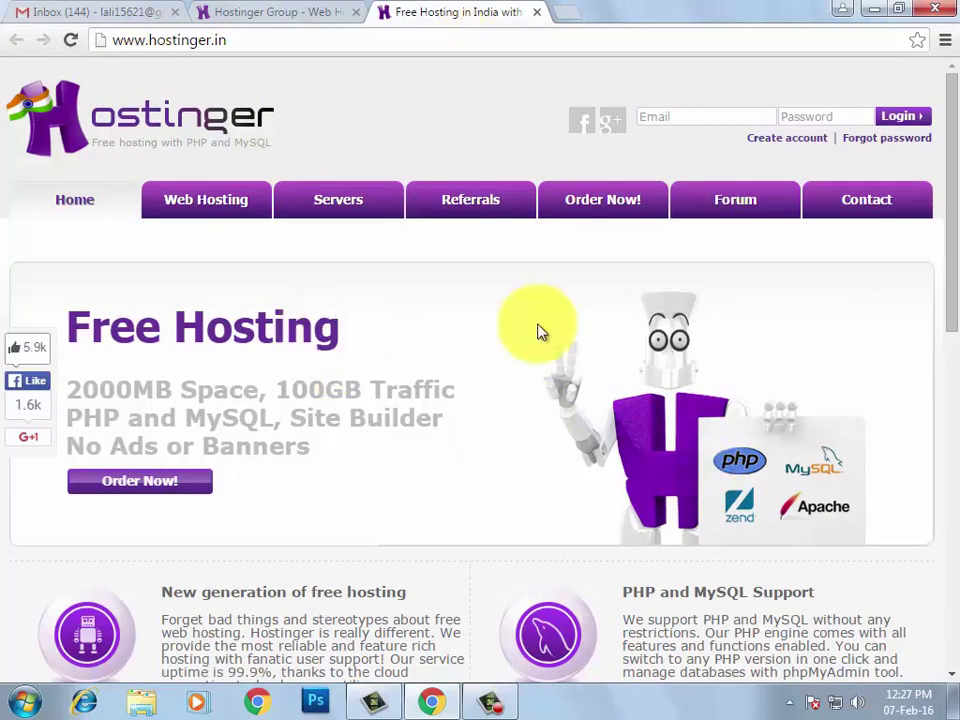
{"action": "left_click", "coordinate": [350, 20]}
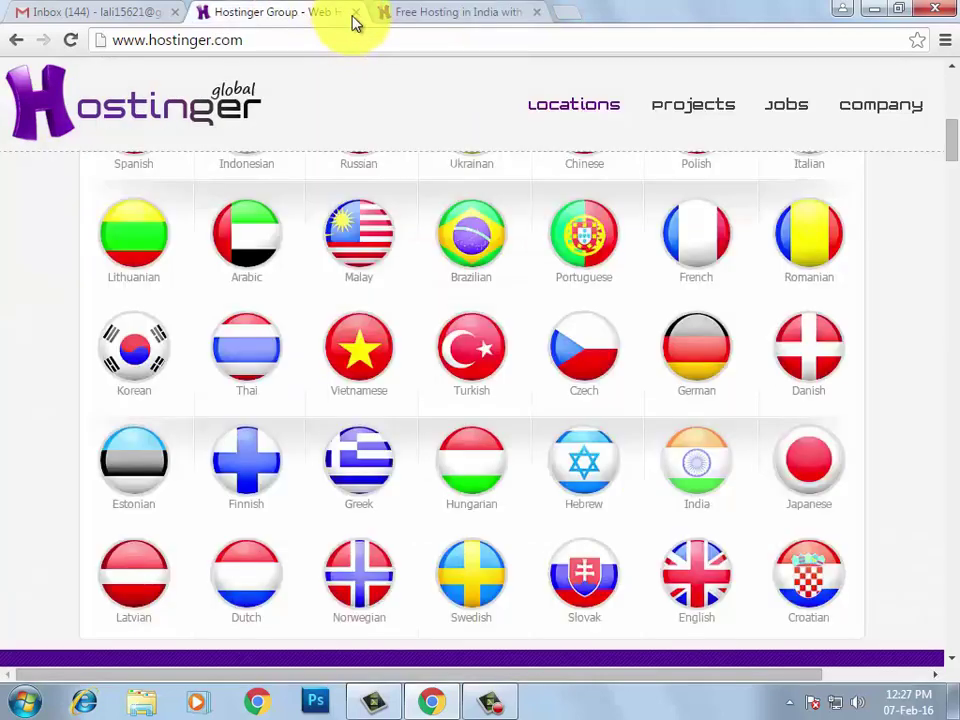
{"action": "left_click", "coordinate": [356, 12]}
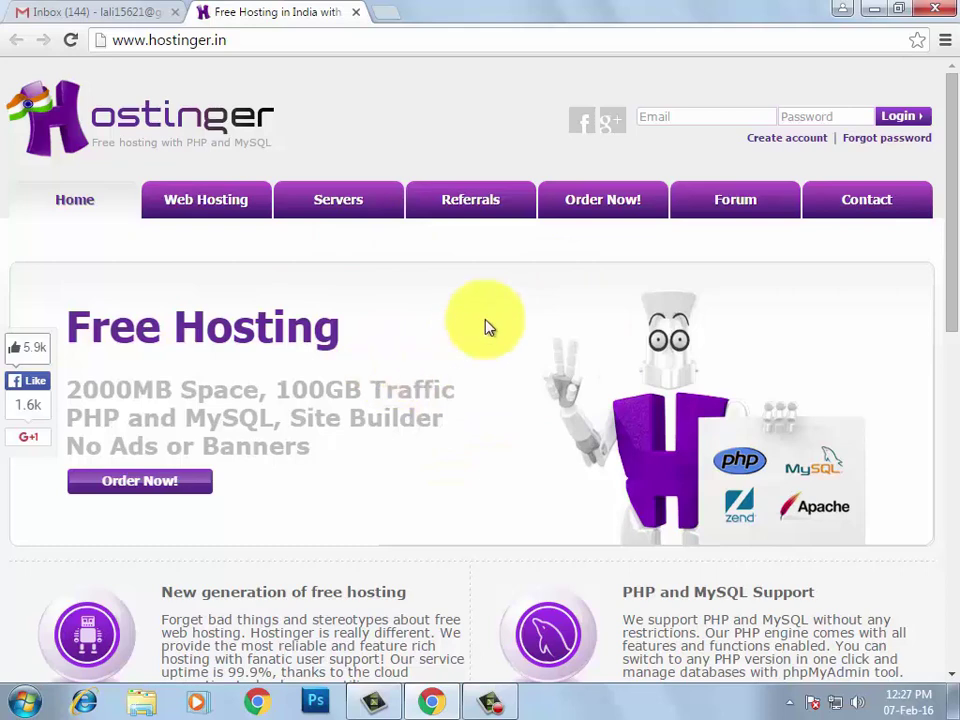
- Open the Order Now! page and go to its registration form
{"action": "left_click", "coordinate": [595, 212]}
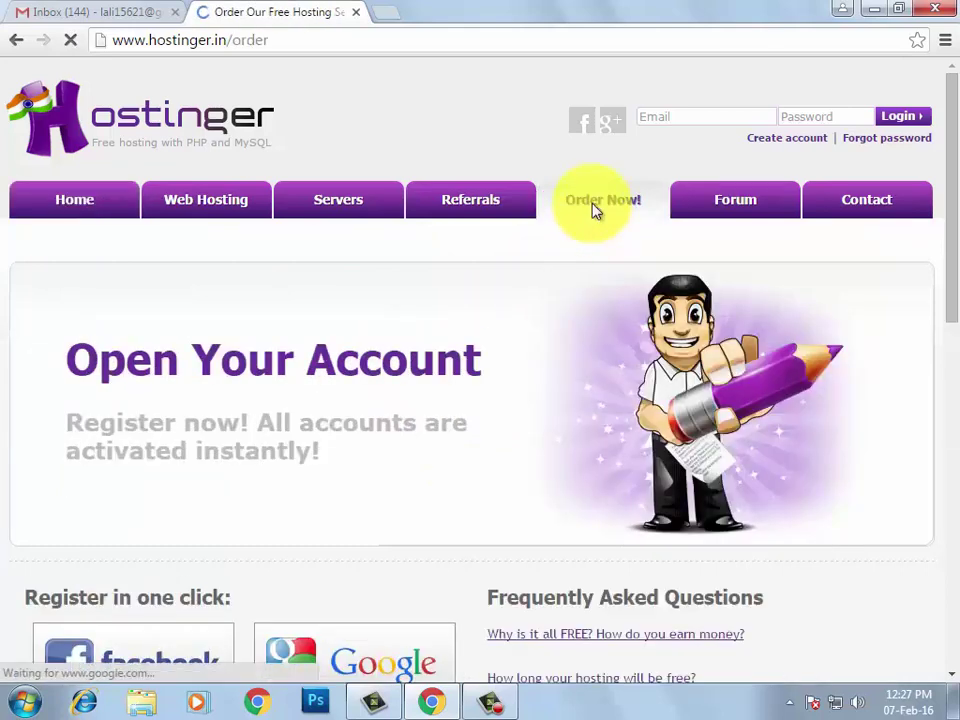
{"action": "left_click_drag", "start_coordinate": [945, 84], "coordinate": [908, 362]}
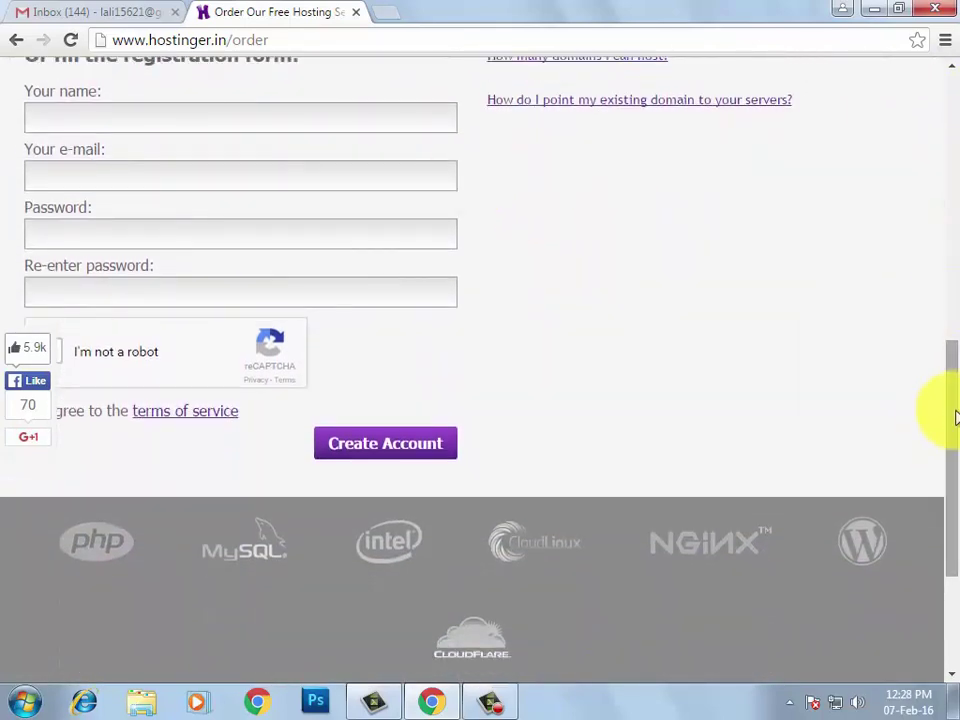
{"action": "left_click_drag", "start_coordinate": [948, 410], "coordinate": [948, 392]}
- Fill in the customer's full name and e-mail address in the registration form using the saved suggestions
{"action": "left_click", "coordinate": [219, 170]}
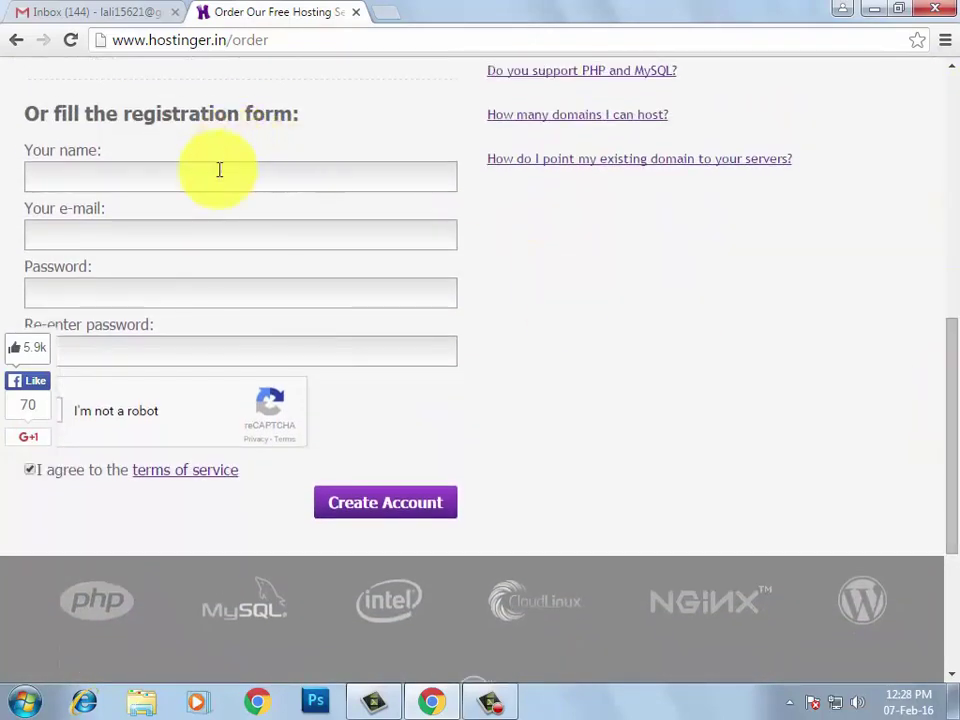
{"action": "type", "text": "Jatinder"}
{"action": "key", "text": "Down"}
{"action": "key", "text": "Return"}
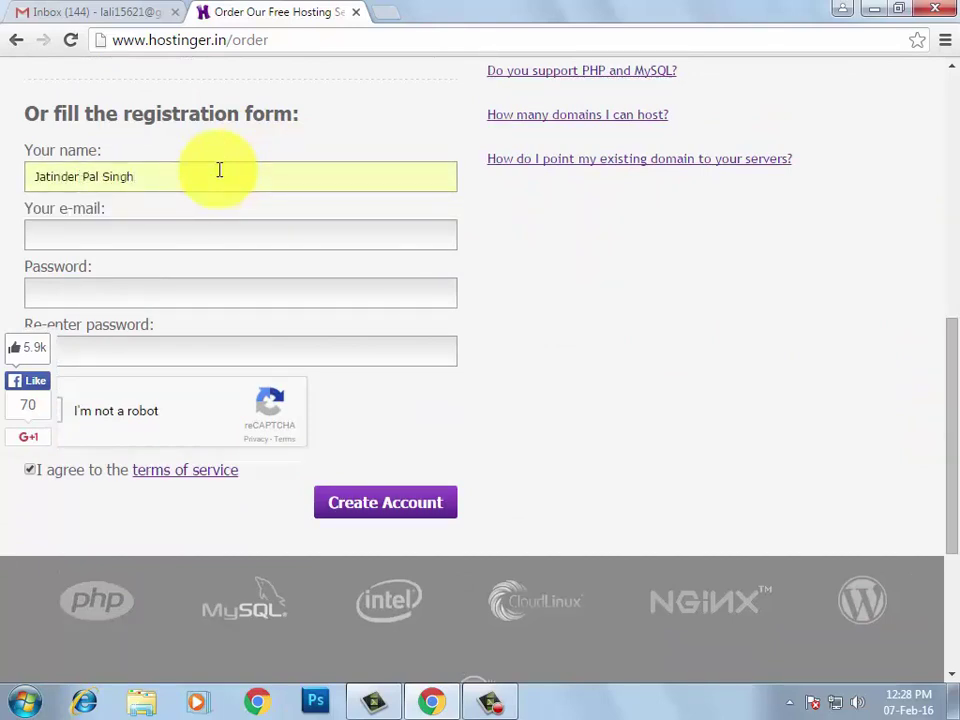
{"action": "type", "text": "la"}
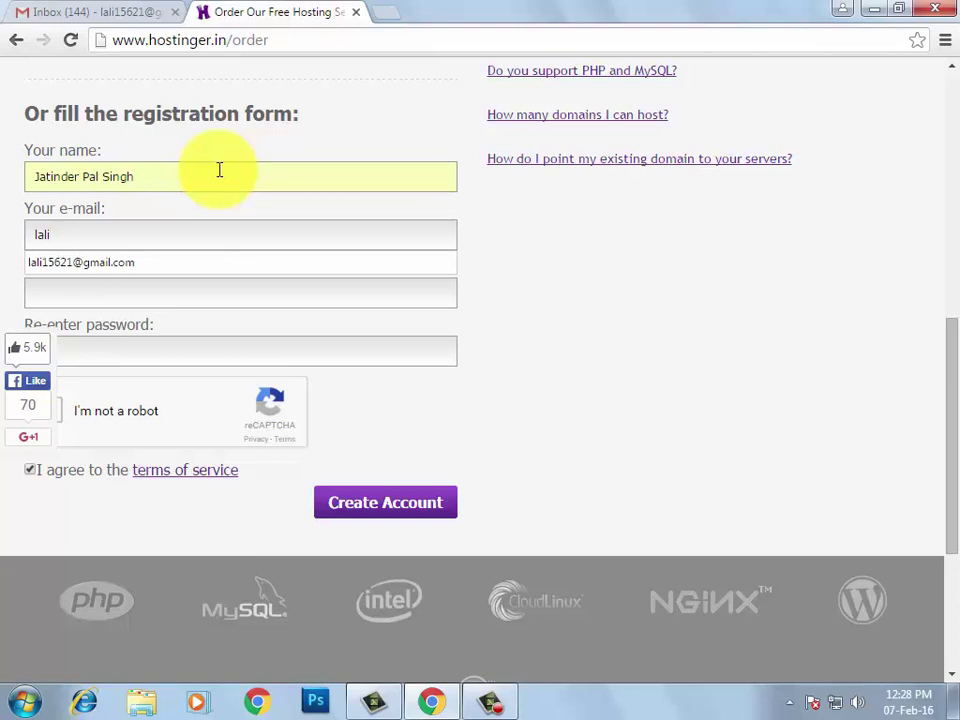
{"action": "type", "text": "li"}
{"action": "key", "text": "Down"}
{"action": "key", "text": "Return"}
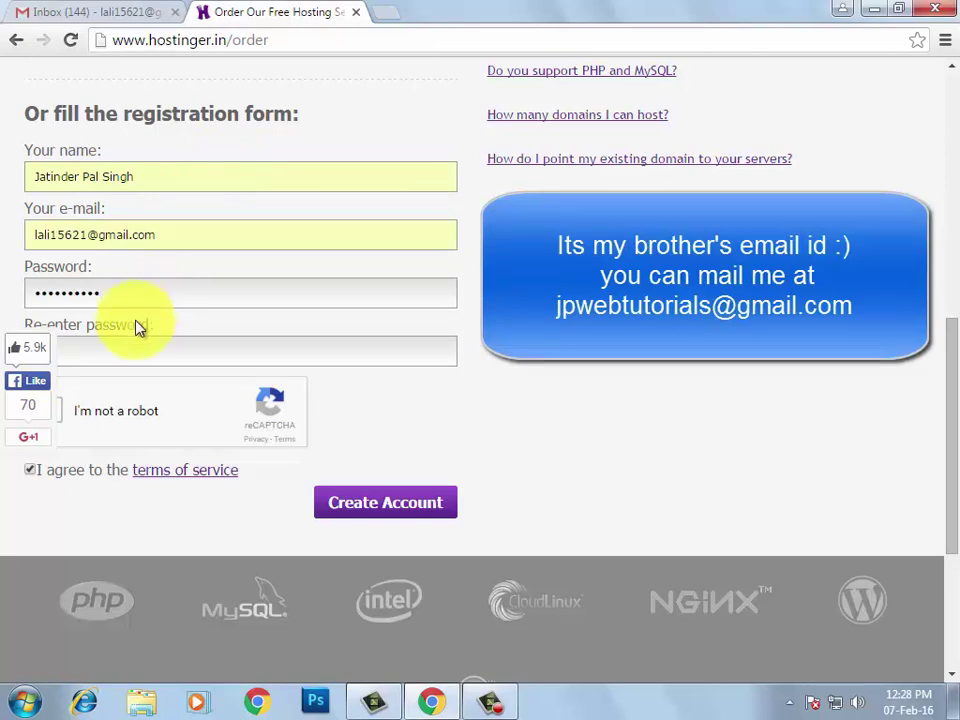
- Enter and re-enter the account password, complete the "I'm not a robot" check and create the account
{"action": "scroll", "coordinate": [936, 386], "scroll_direction": "down", "scroll_amount": 1}
{"action": "left_click", "coordinate": [184, 292]}
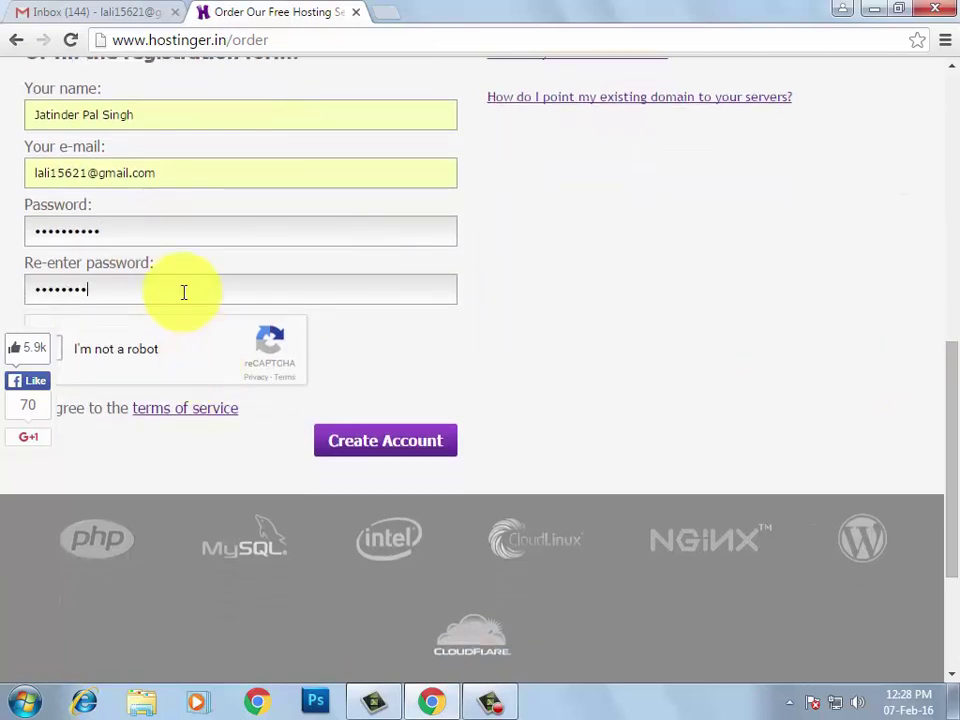
{"action": "scroll", "coordinate": [940, 405], "scroll_direction": "down", "scroll_amount": 1}
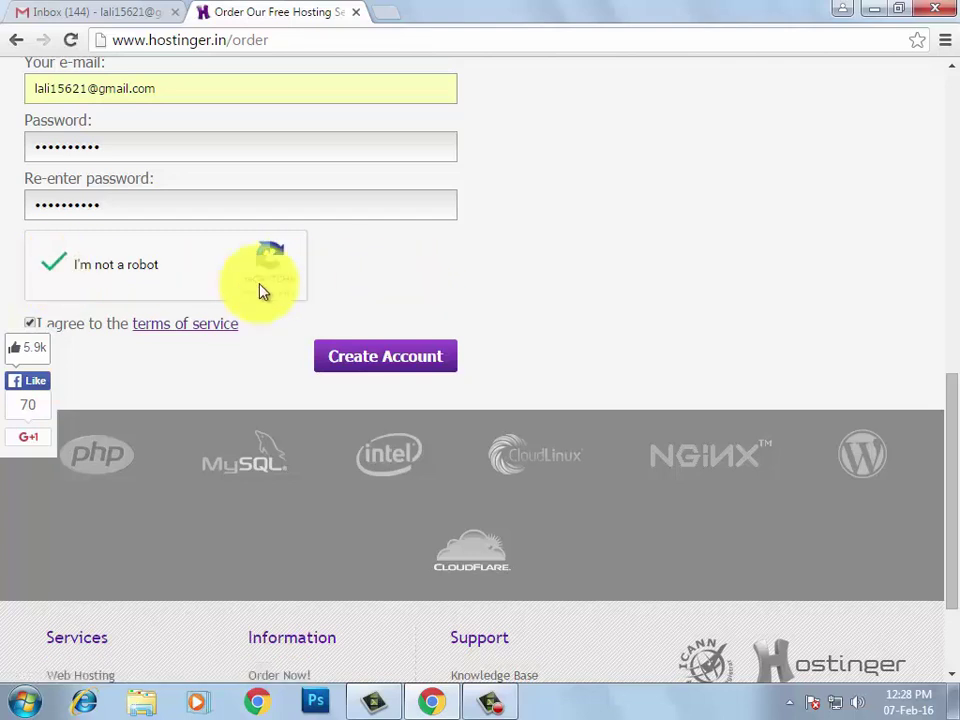
{"action": "scroll", "coordinate": [949, 418], "scroll_direction": "down", "scroll_amount": 1}
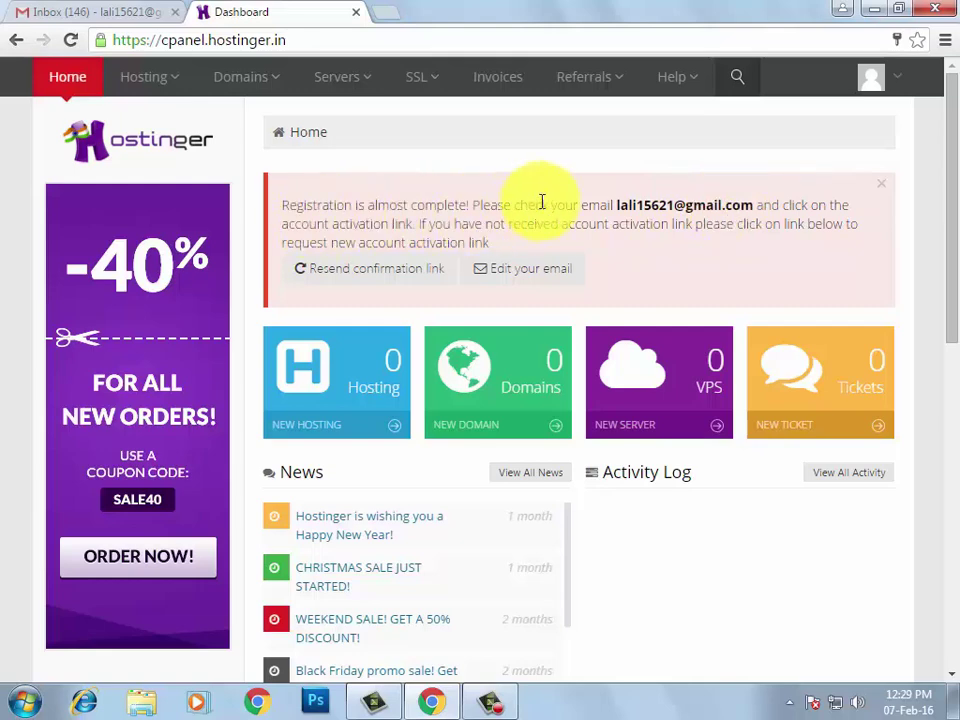
- Open the Client Sign Up Confirmation message in the Gmail inbox and follow its account activation link
{"action": "left_click", "coordinate": [86, 12]}
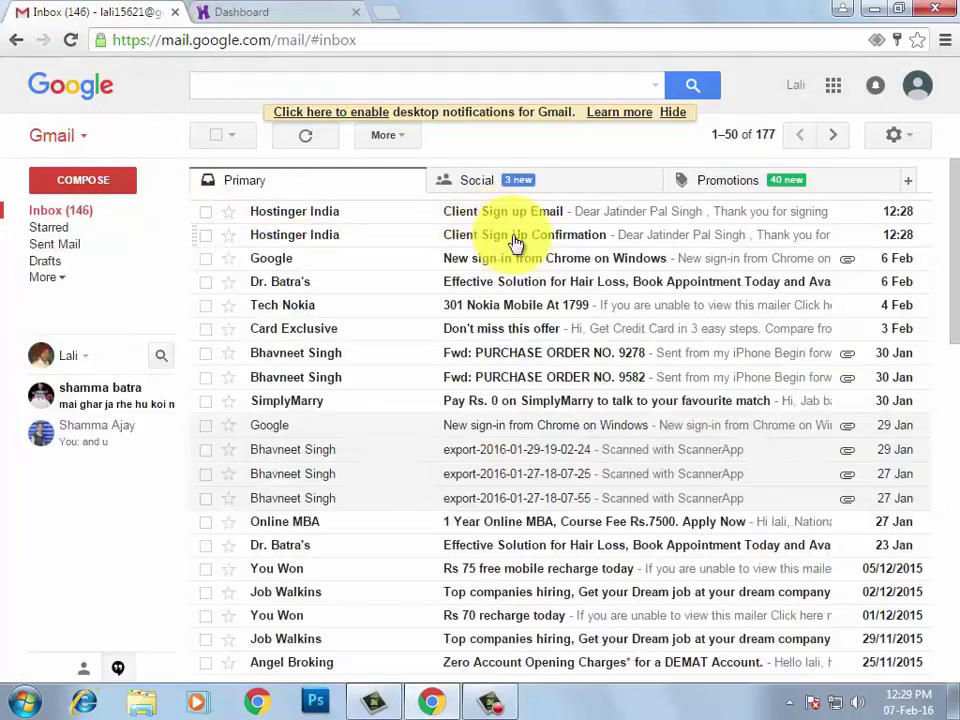
{"action": "left_click", "coordinate": [517, 244]}
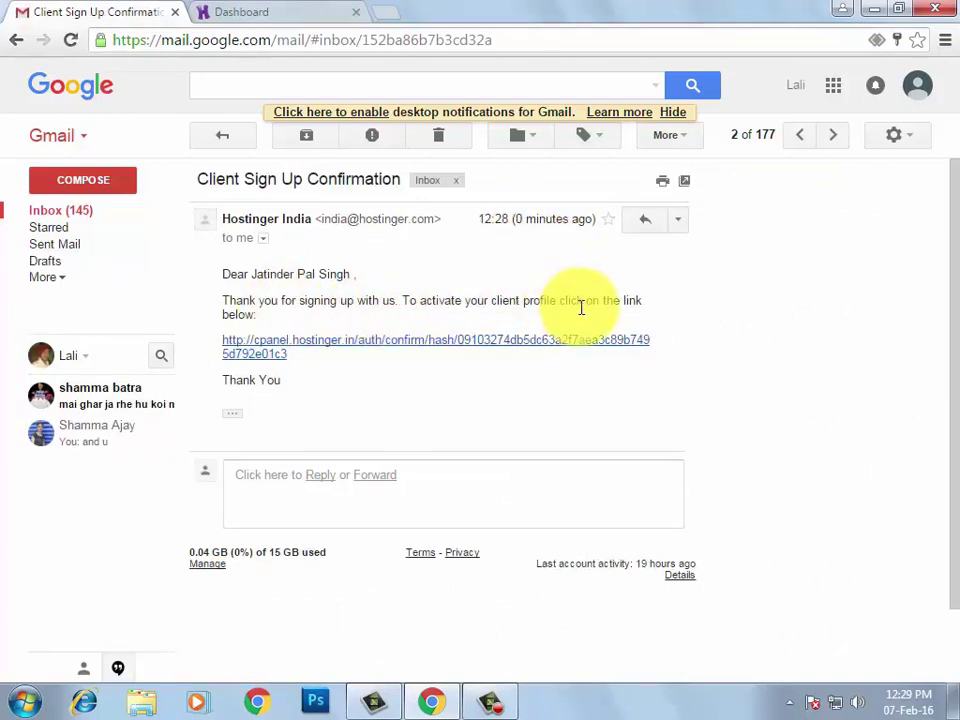
{"action": "left_click", "coordinate": [422, 343]}
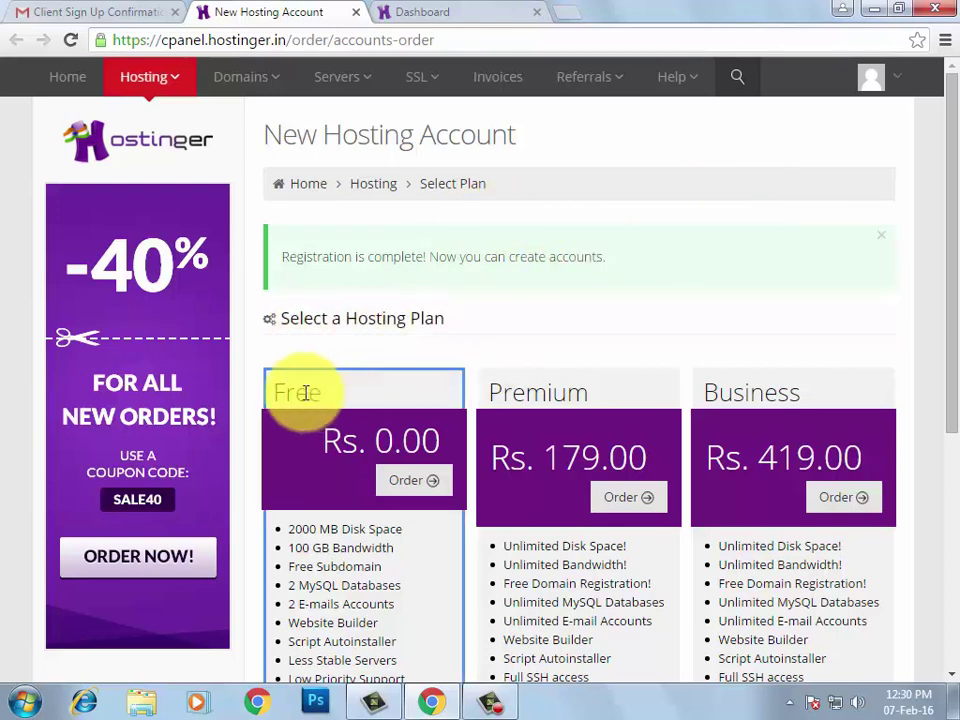
- Order the Free hosting plan and select Subdomain as the domain type after viewing the Domain option
{"action": "left_click_drag", "start_coordinate": [946, 214], "coordinate": [946, 296]}
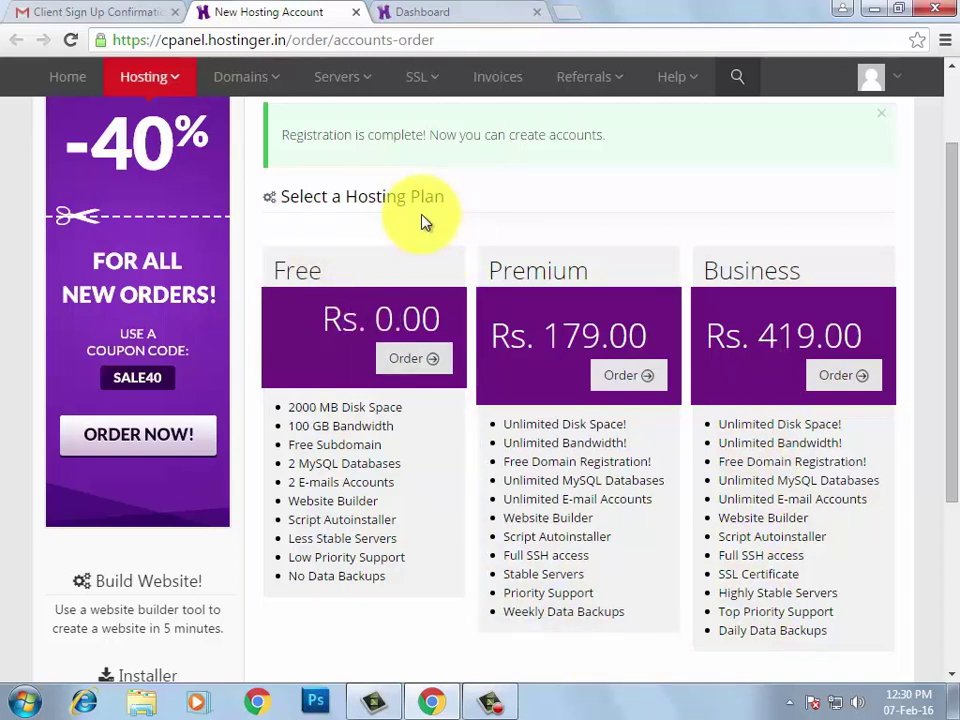
{"action": "left_click", "coordinate": [414, 368]}
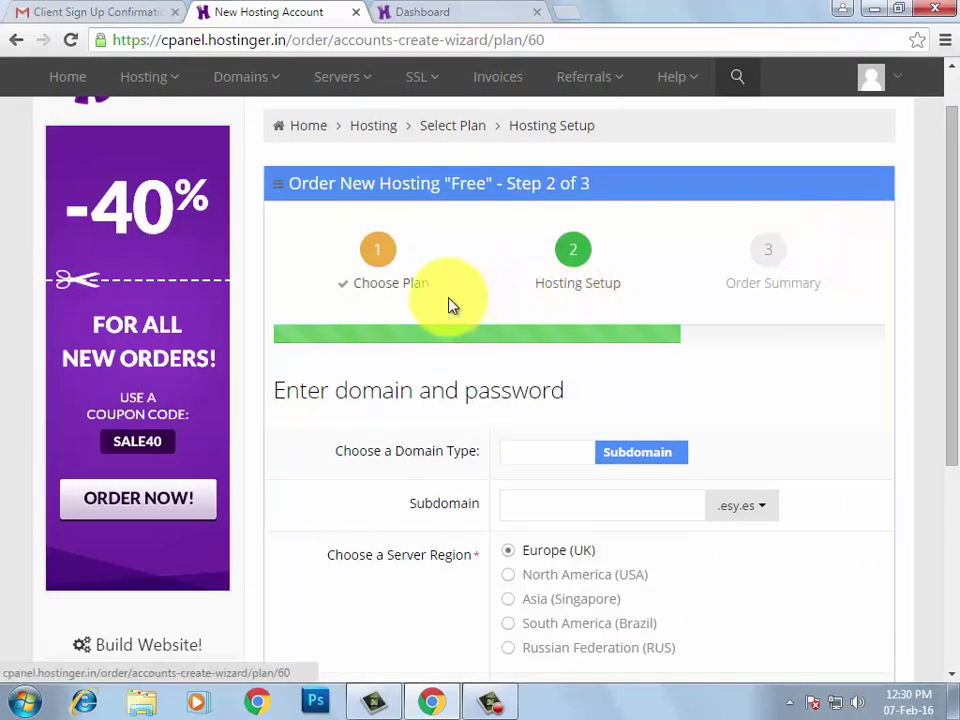
{"action": "left_click_drag", "start_coordinate": [948, 200], "coordinate": [955, 283]}
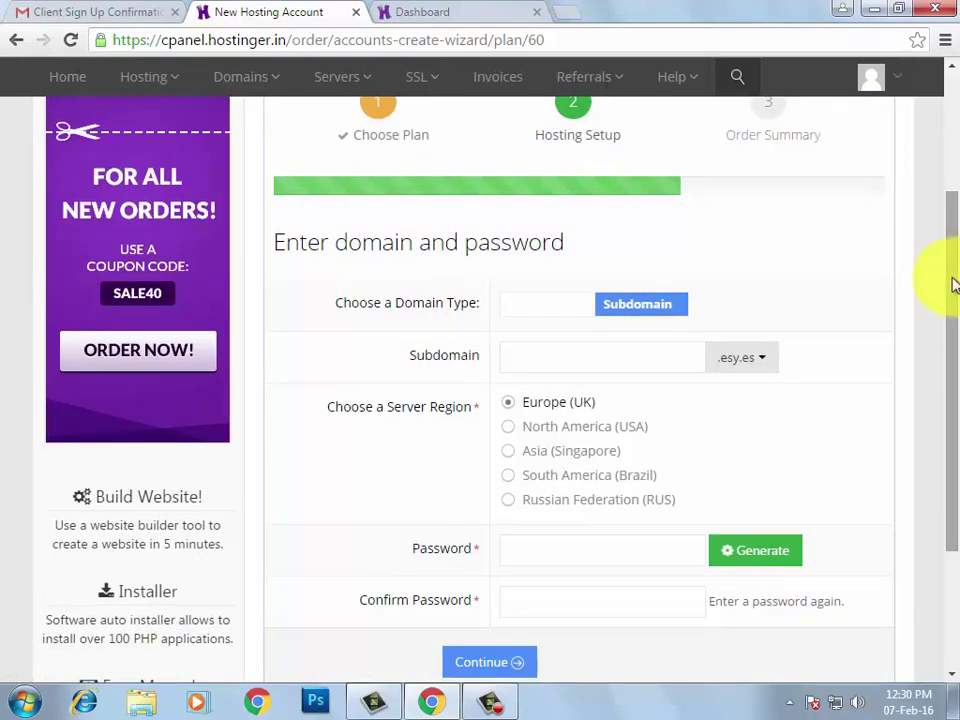
{"action": "left_click", "coordinate": [548, 310]}
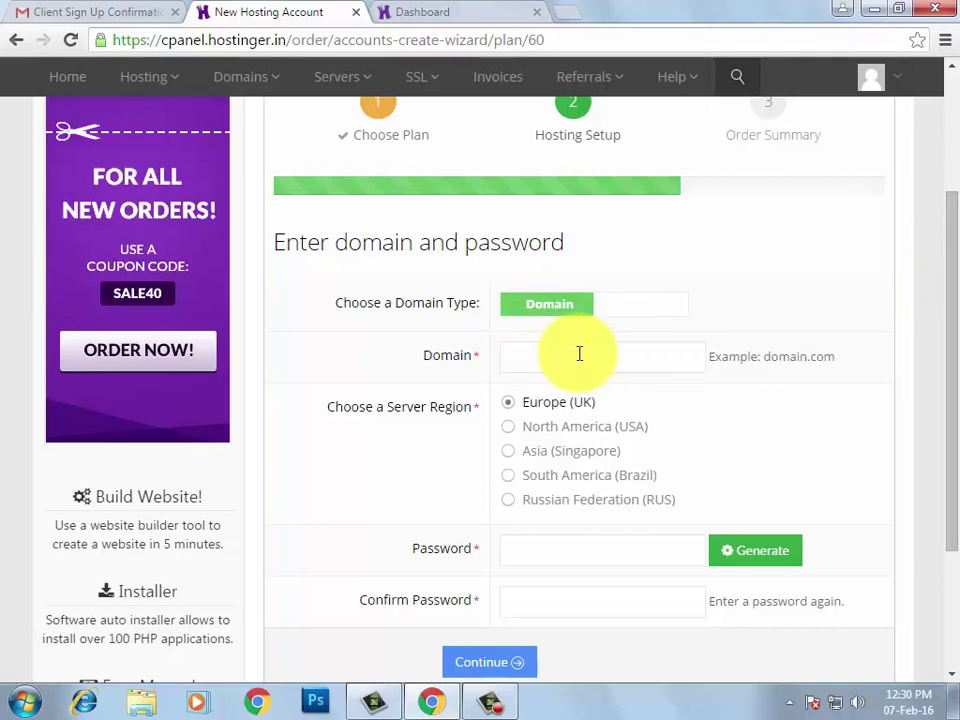
{"action": "left_click", "coordinate": [643, 315]}
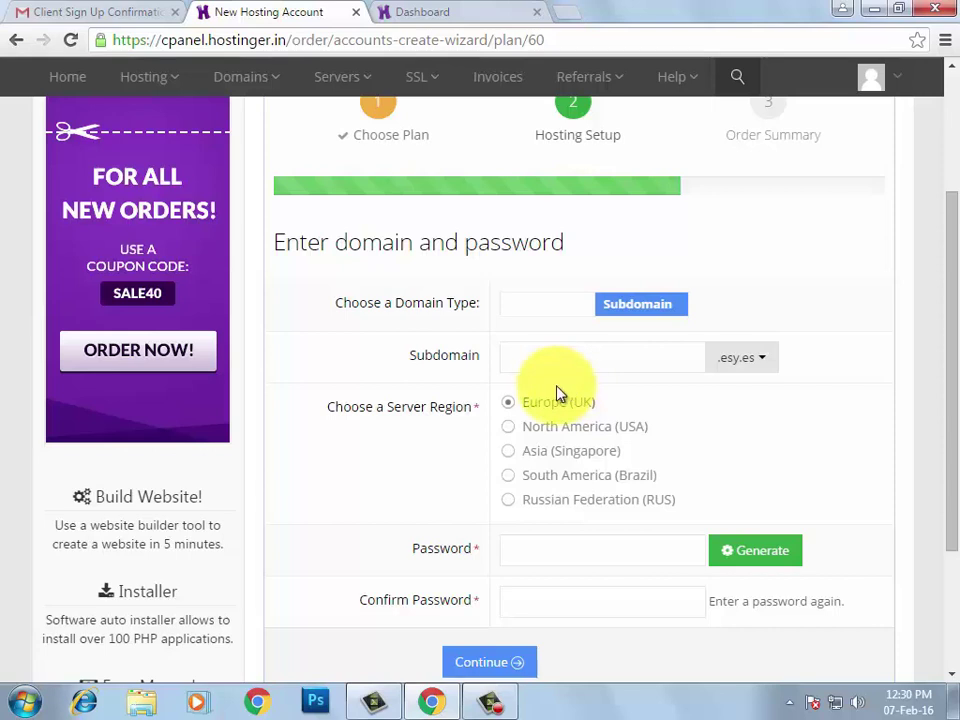
- Enter the owner's first name followed by "website" as the subdomain and choose the .pe.hu extension
{"action": "left_click", "coordinate": [573, 360]}
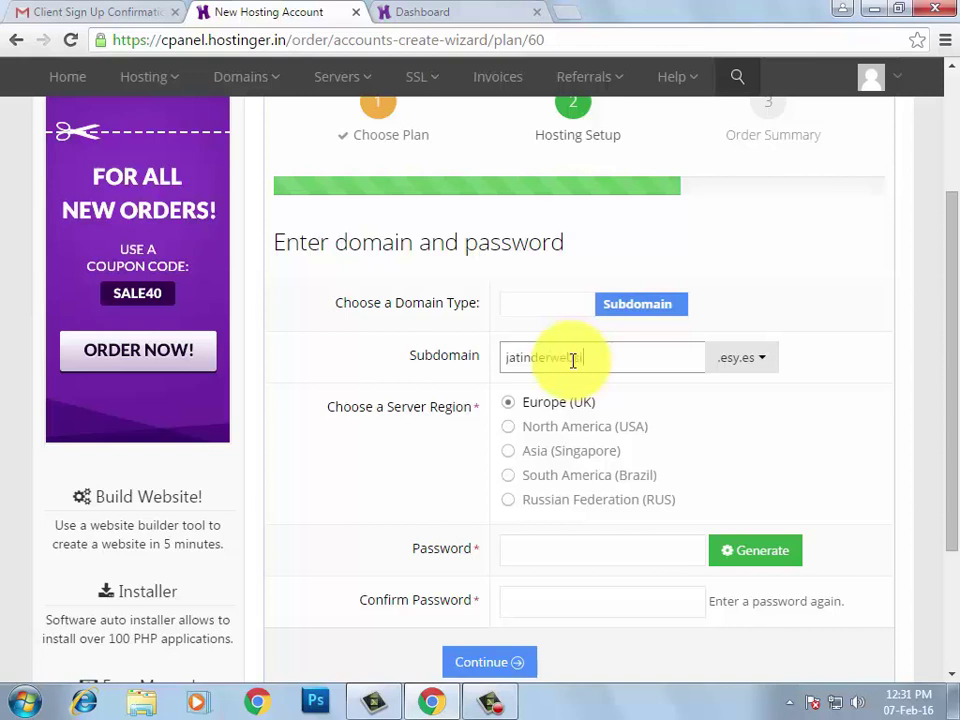
{"action": "type", "text": "jatinderwebsite"}
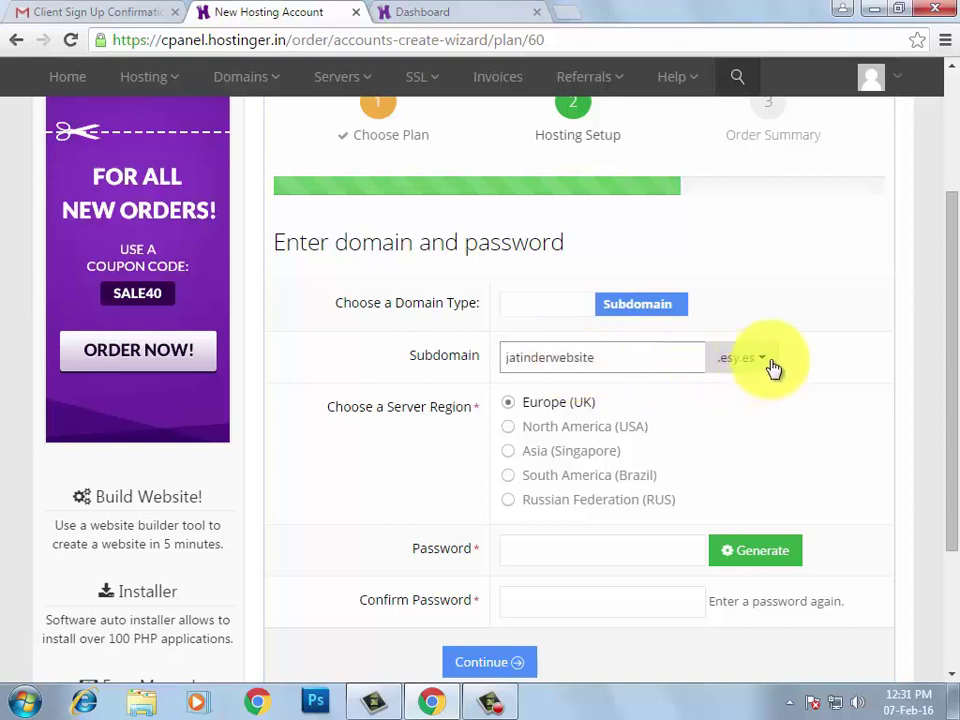
{"action": "left_click", "coordinate": [765, 362]}
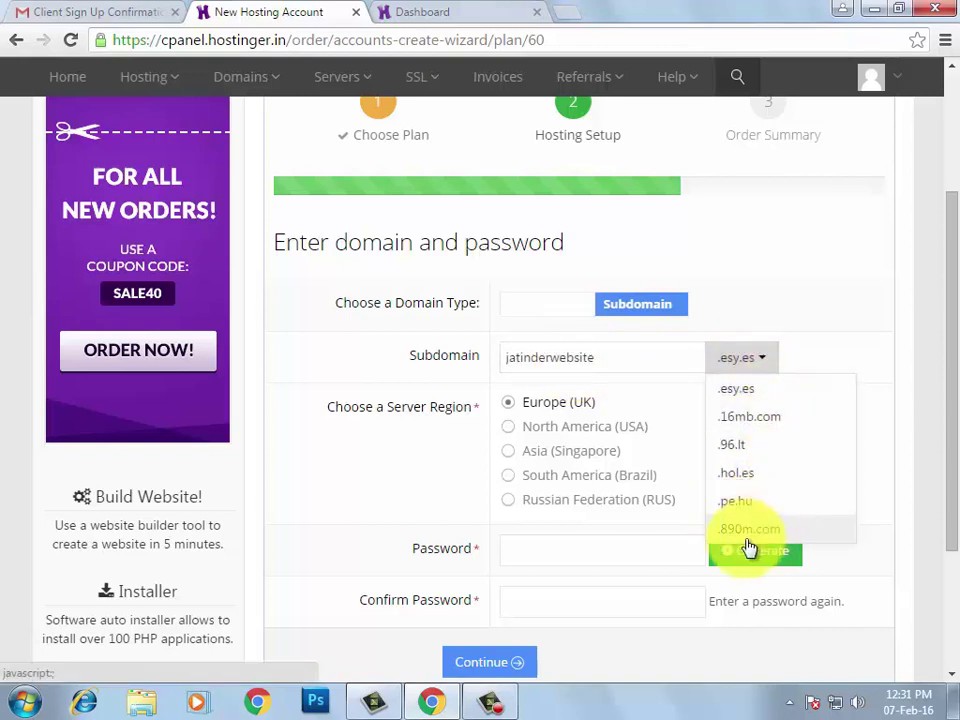
{"action": "left_click", "coordinate": [735, 504]}
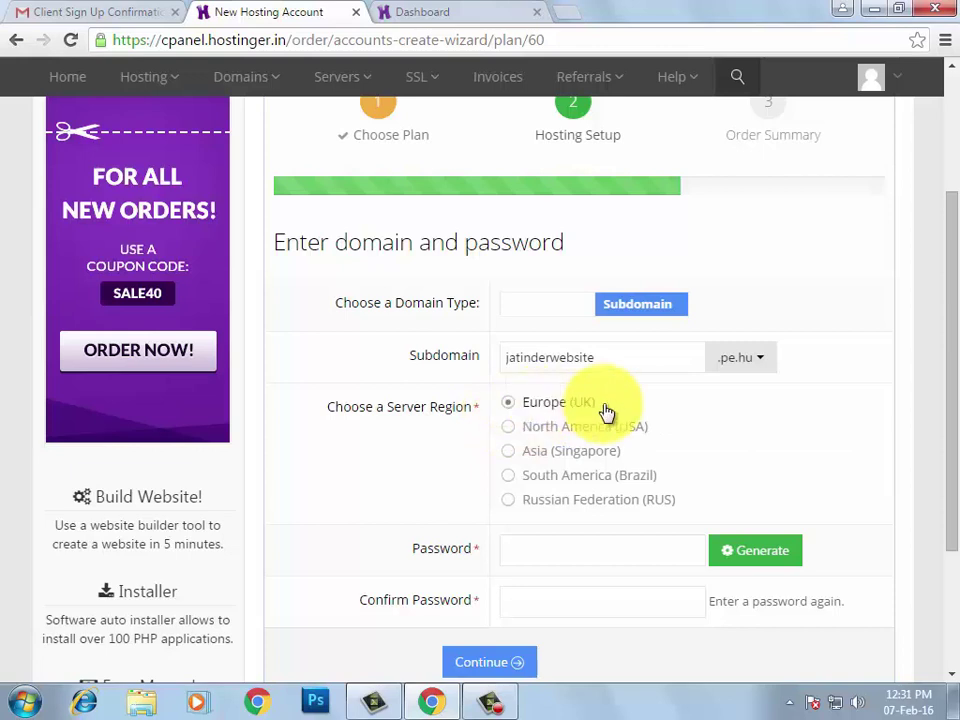
- Enter and confirm the hosting account password, and continue to the order summary
{"action": "left_click_drag", "start_coordinate": [954, 261], "coordinate": [944, 300]}
{"action": "left_click", "coordinate": [571, 497]}
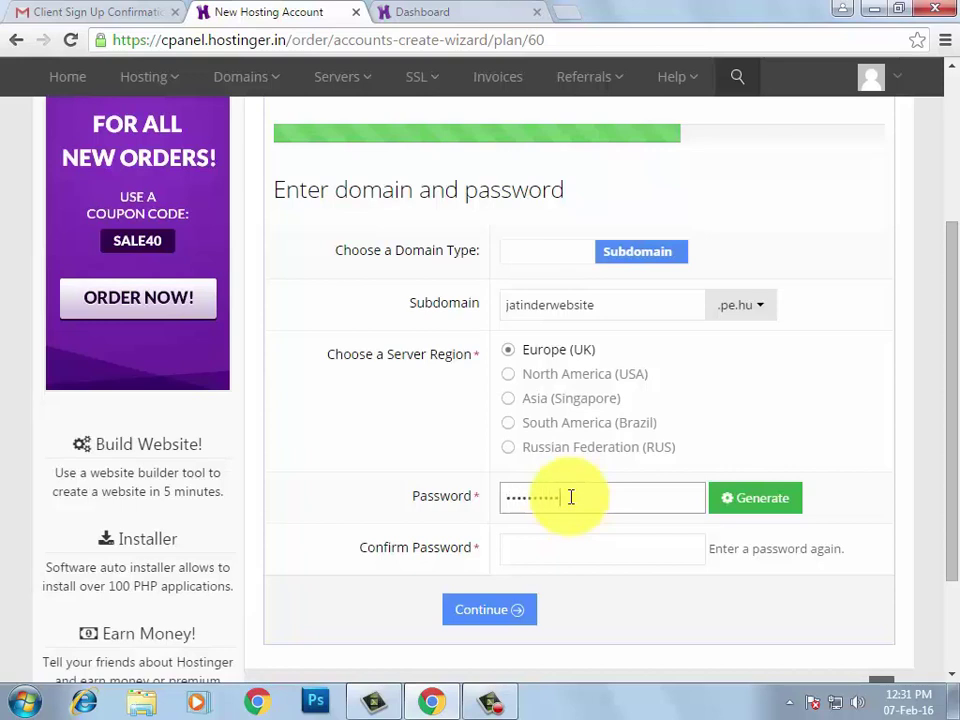
{"action": "left_click", "coordinate": [560, 543]}
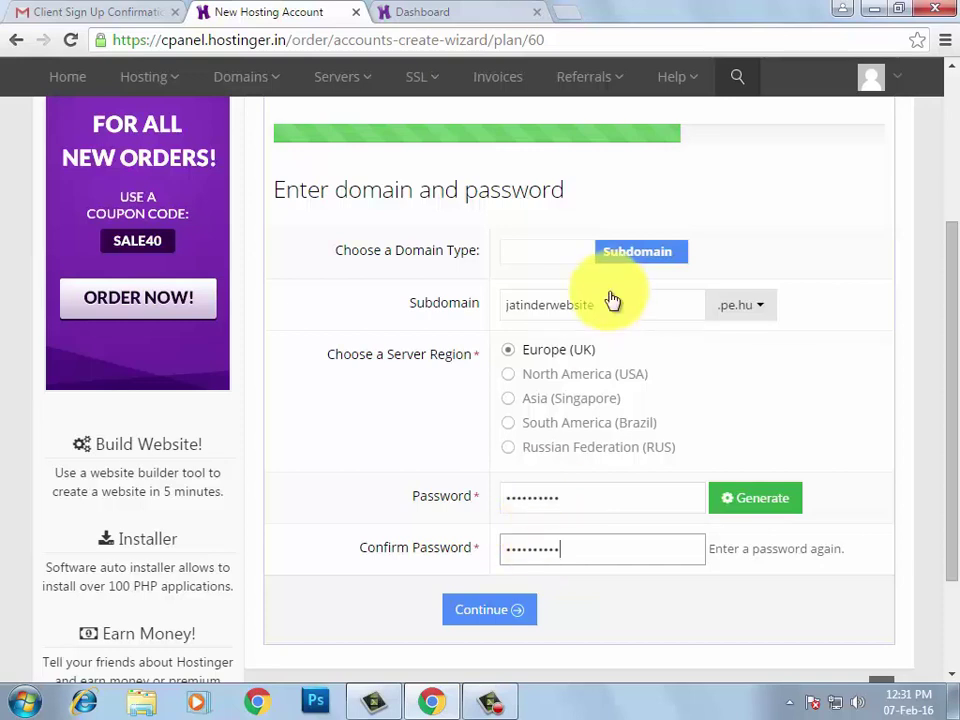
{"action": "left_click", "coordinate": [479, 614]}
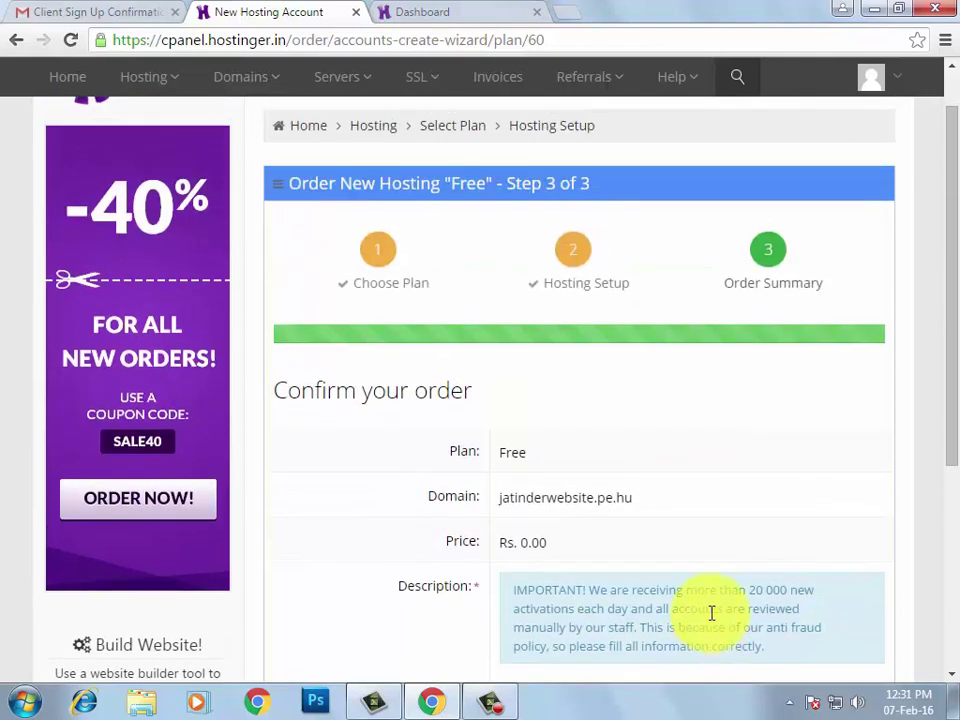
- Enter the order description "hi i m [first name], i want to check how free web hosting works, thats why i want to register here."
{"action": "left_click_drag", "start_coordinate": [952, 279], "coordinate": [955, 392]}
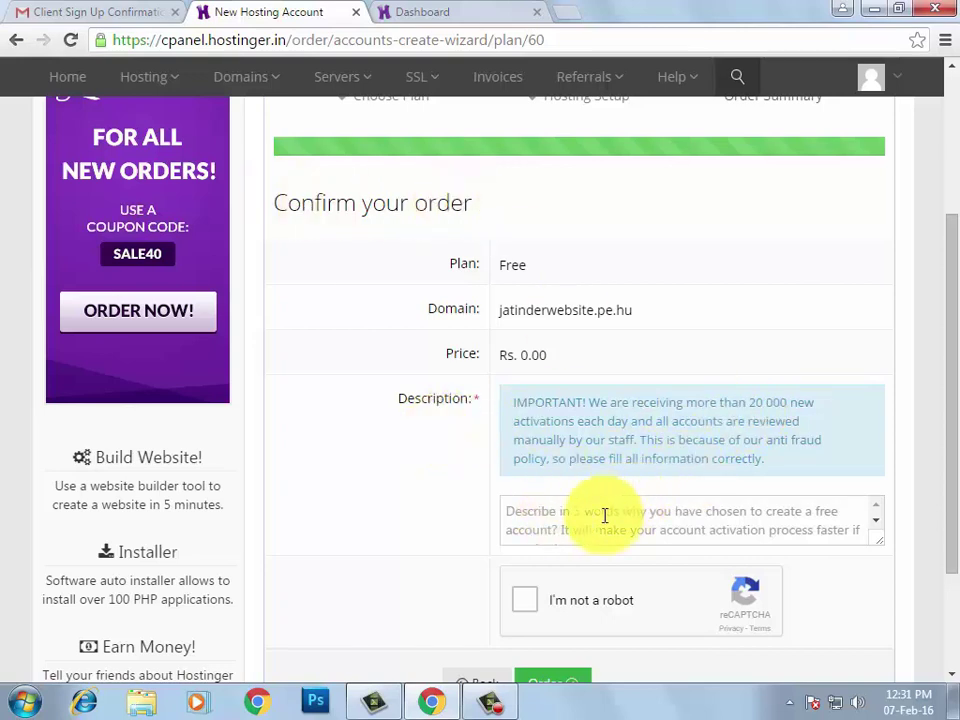
{"action": "type", "text": "hi i m jatinder, i want to "}
{"action": "type", "text": "check how free"}
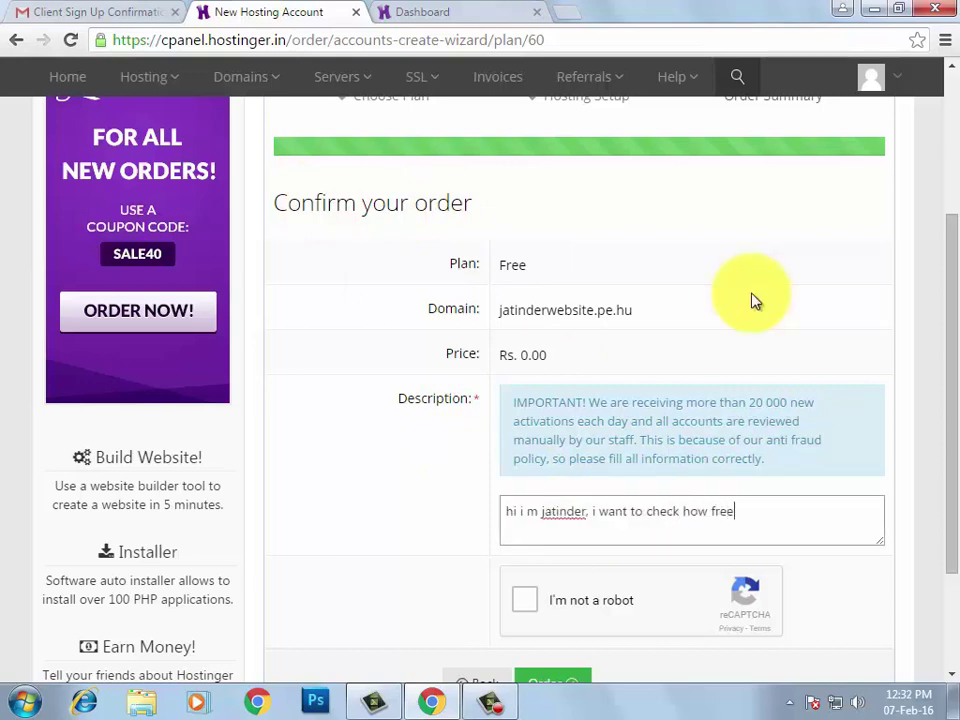
{"action": "type", "text": " web hosting"}
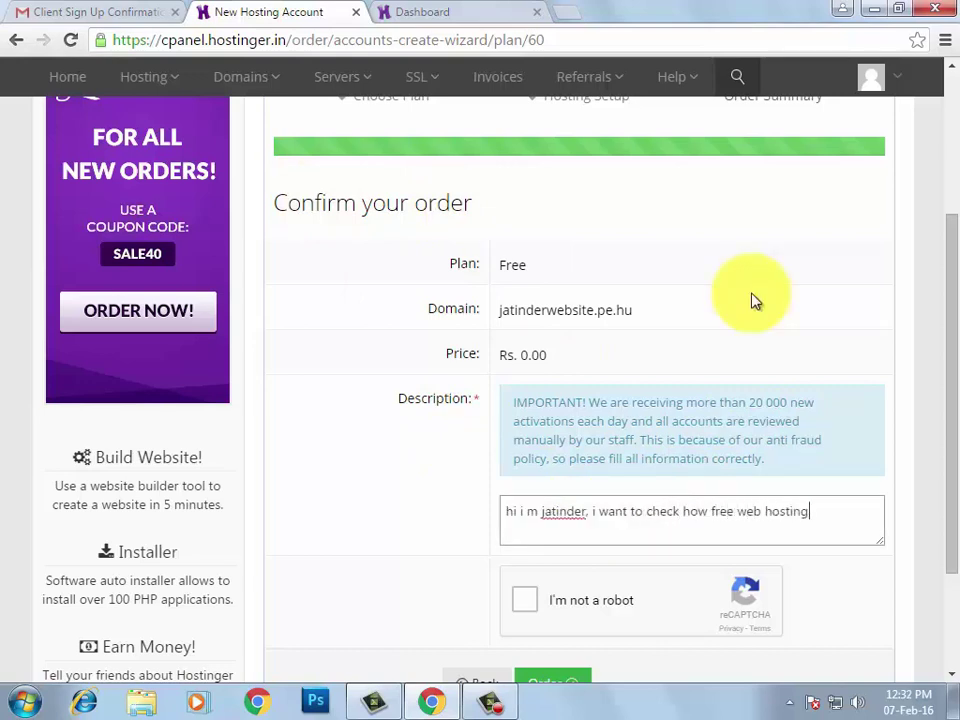
{"action": "type", "text": " works. thats why i want to register here."}
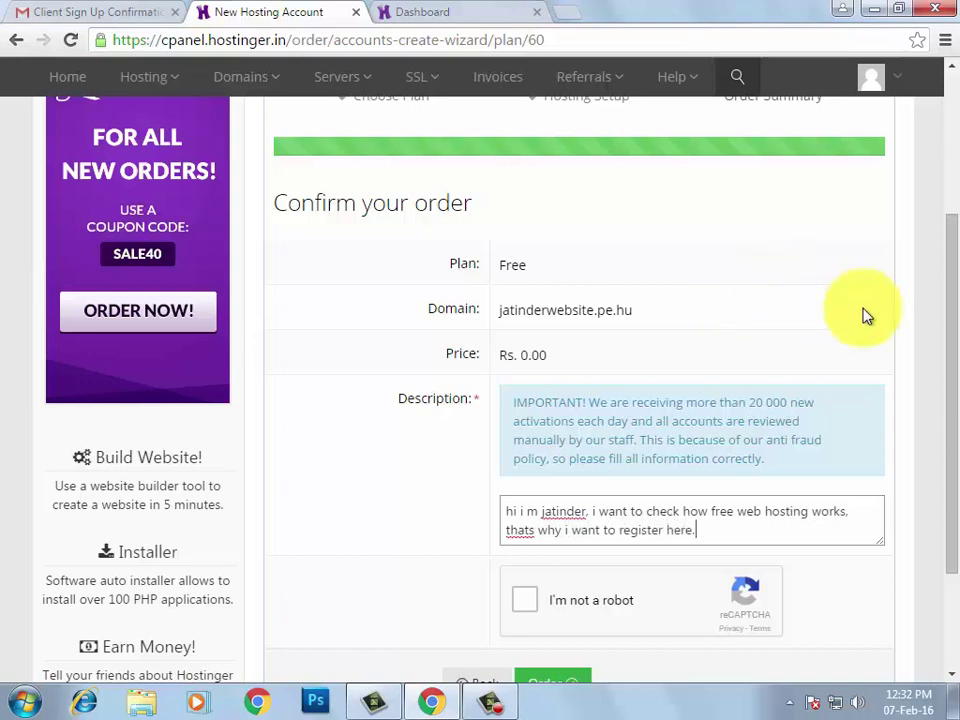
- Complete the "I'm not a robot" verification and place the order for the Free hosting plan
{"action": "scroll", "coordinate": [945, 320], "scroll_direction": "down", "scroll_amount": 1}
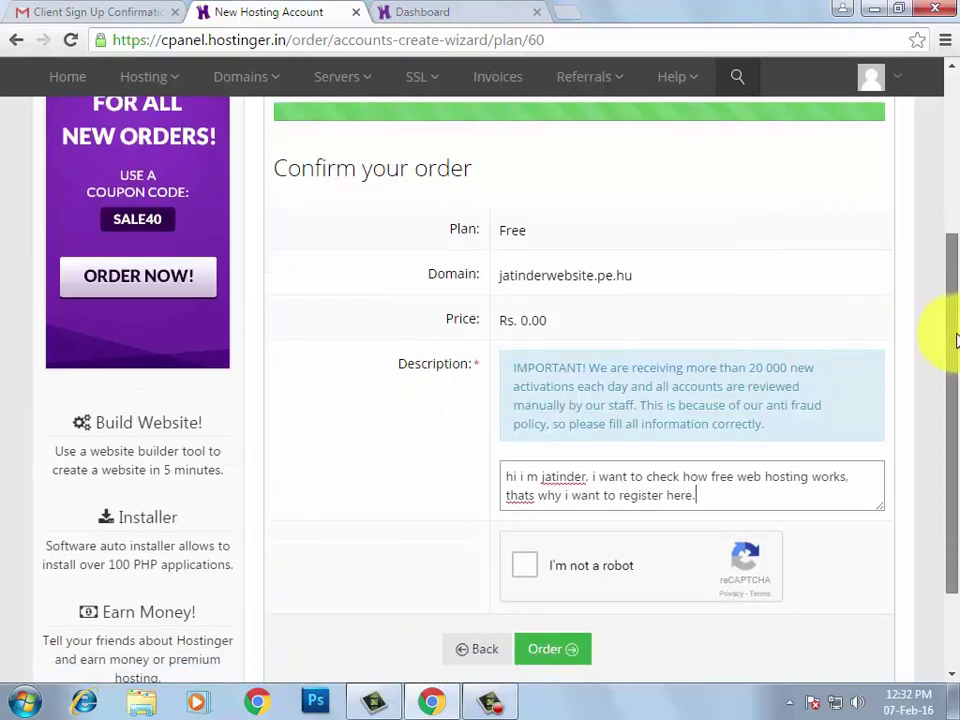
{"action": "left_click", "coordinate": [530, 572]}
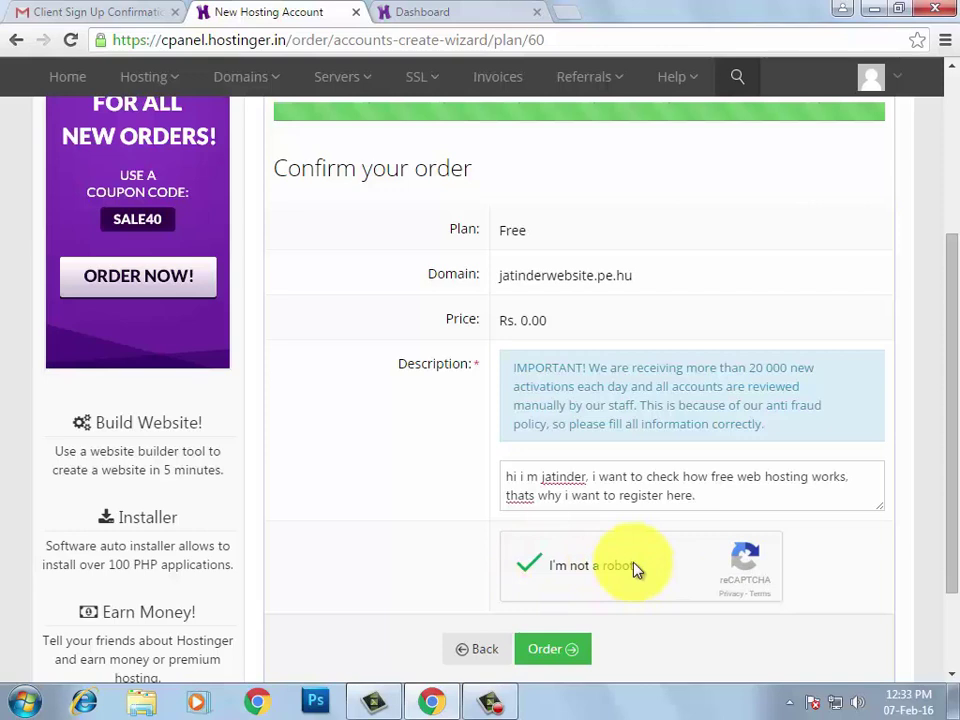
{"action": "left_click_drag", "start_coordinate": [953, 343], "coordinate": [955, 355]}
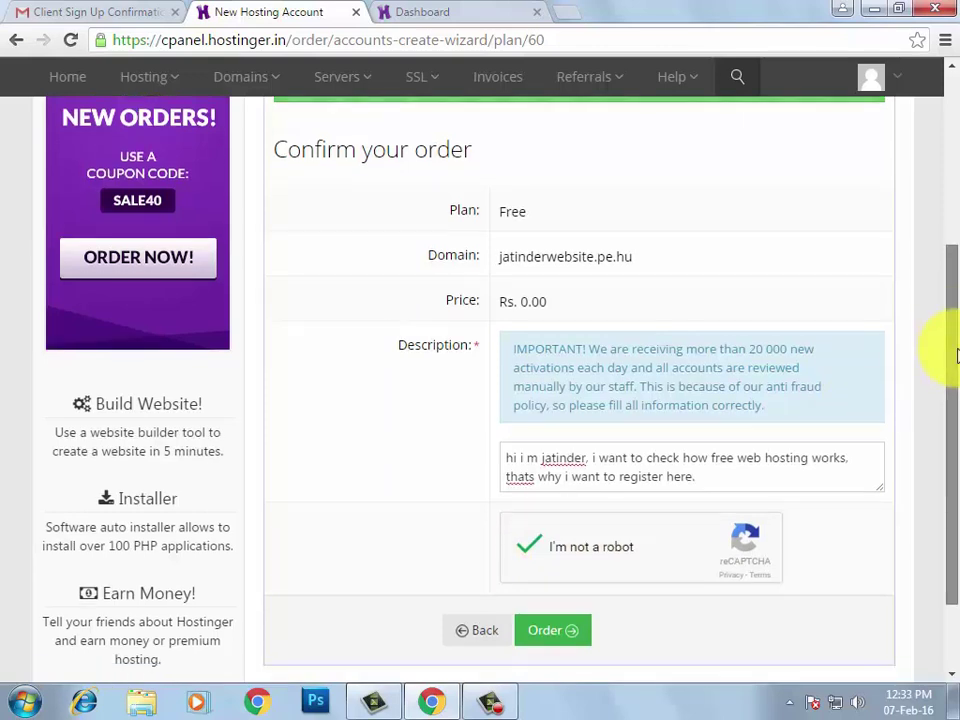
{"action": "left_click", "coordinate": [556, 632]}
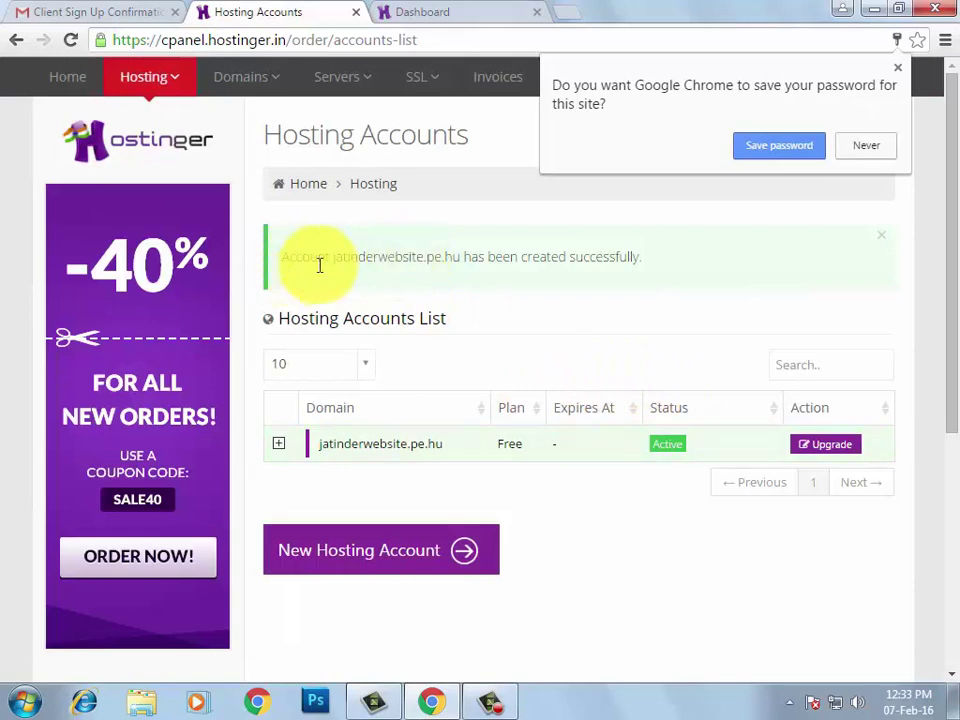
- Copy the new .pe.hu domain from the account creation notice and open that website in the existing Dashboard tab
{"action": "left_click", "coordinate": [538, 266]}
{"action": "left_click_drag", "start_coordinate": [334, 257], "coordinate": [460, 259]}
{"action": "key", "text": "ctrl+c"}
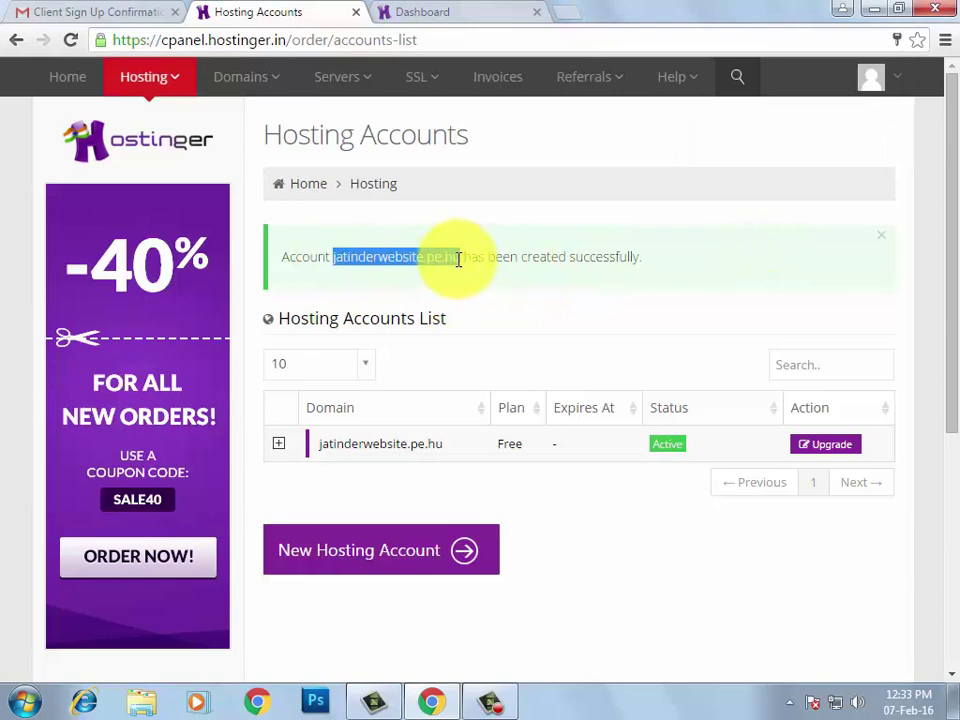
{"action": "left_click", "coordinate": [456, 8]}
{"action": "left_click", "coordinate": [380, 38]}
{"action": "key", "text": "ctrl+v"}
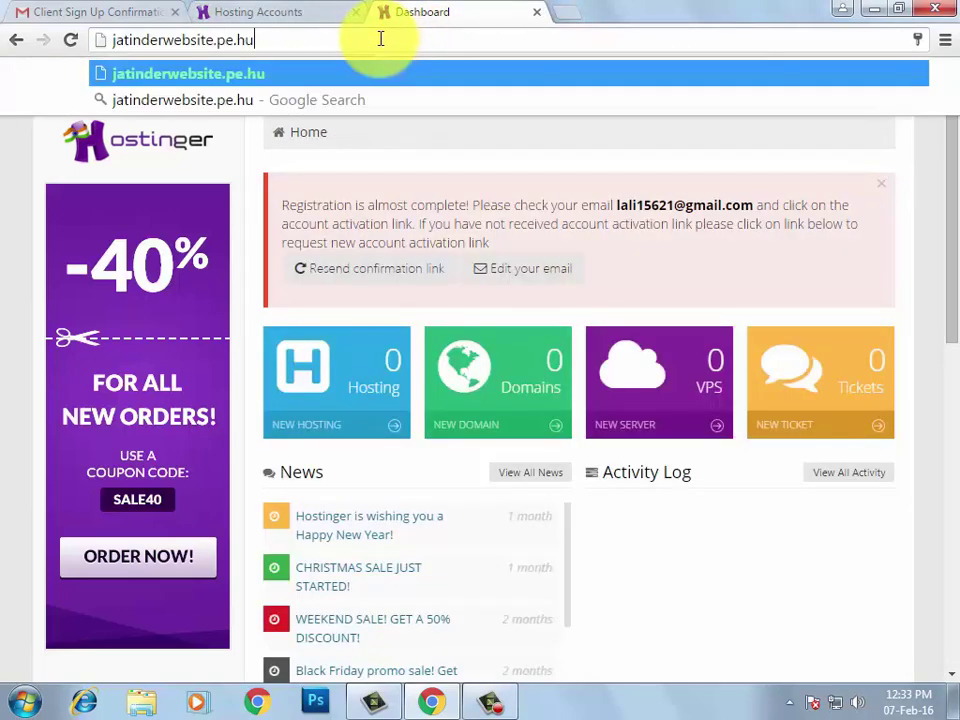
{"action": "key", "text": "Return"}
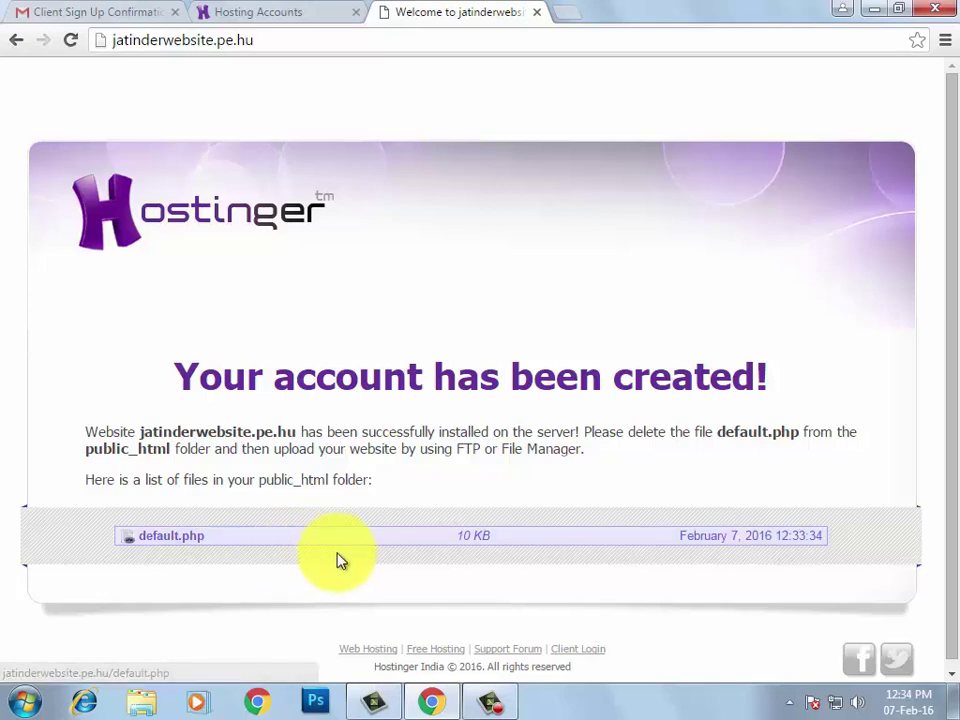
- Search Google for "filezilla download" in a new tab, view the FileZilla Client Download page and close the tab
{"action": "left_click", "coordinate": [574, 17]}
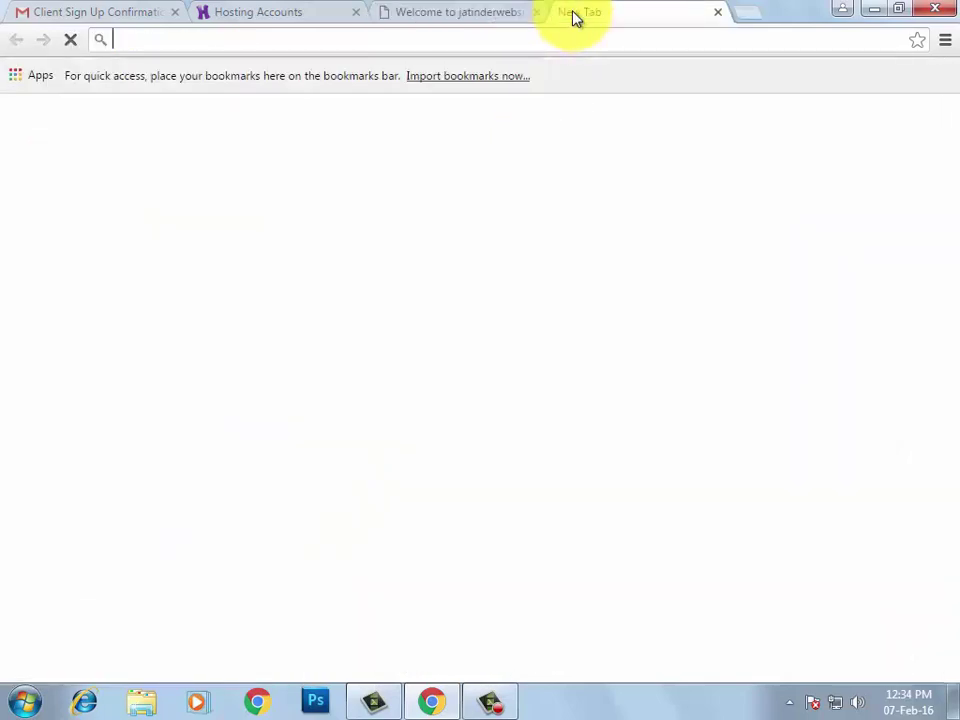
{"action": "type", "text": "google"}
{"action": "key", "text": "Return"}
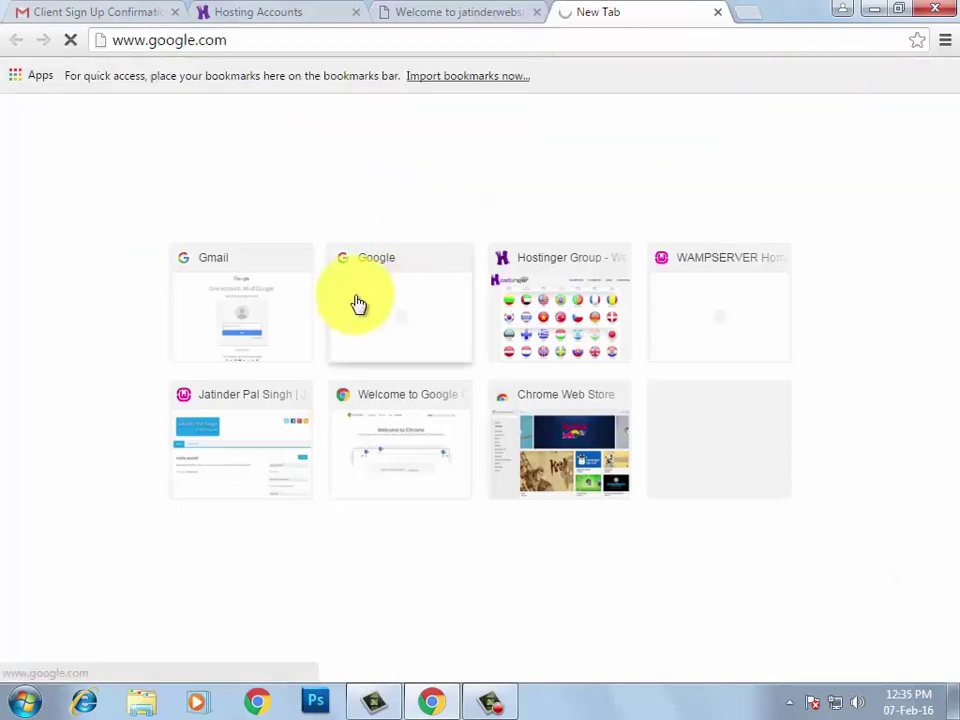
{"action": "type", "text": "fi"}
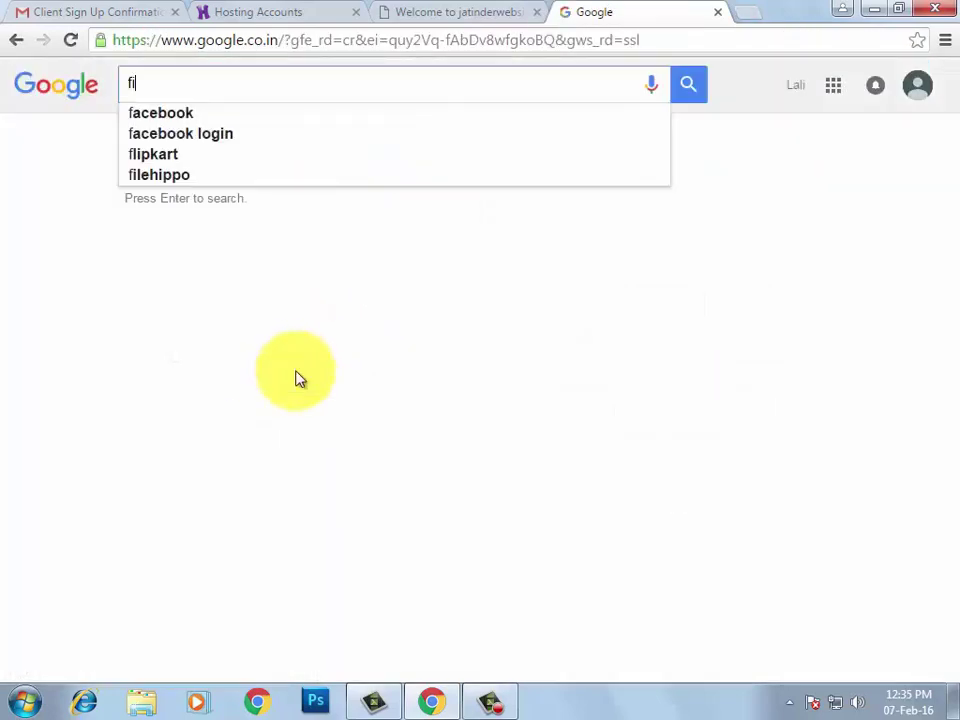
{"action": "type", "text": "lezilla download"}
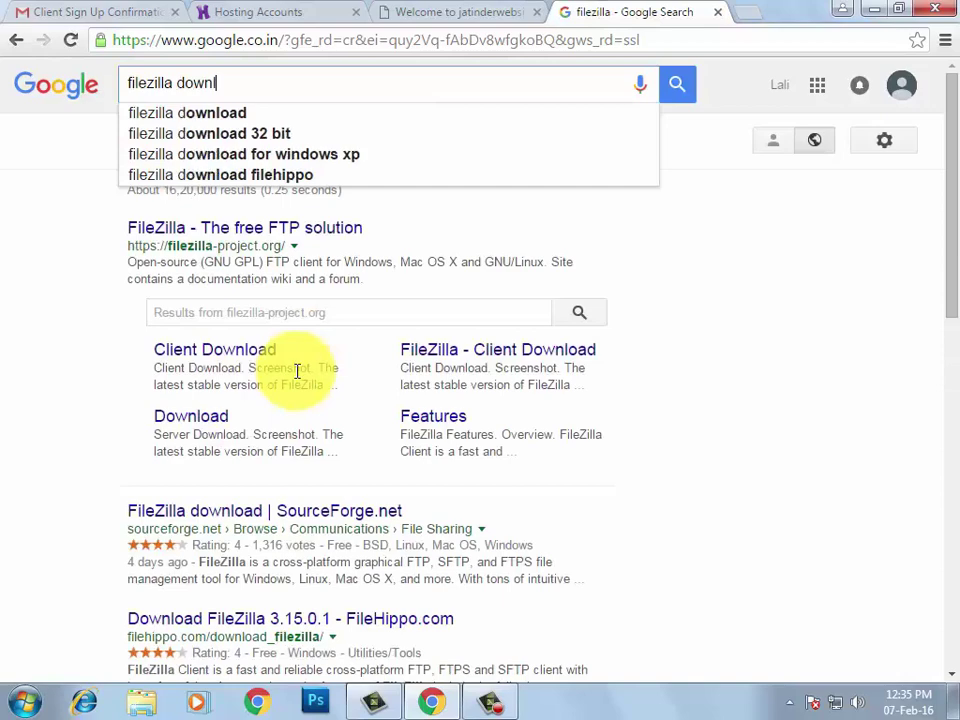
{"action": "key", "text": "Return"}
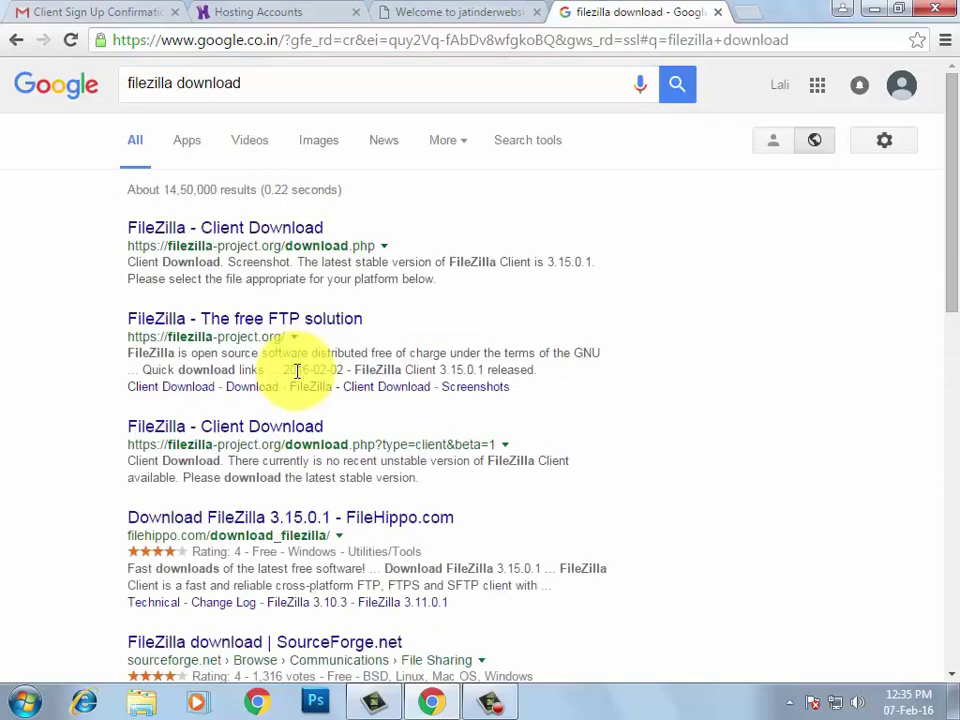
{"action": "left_click", "coordinate": [238, 237]}
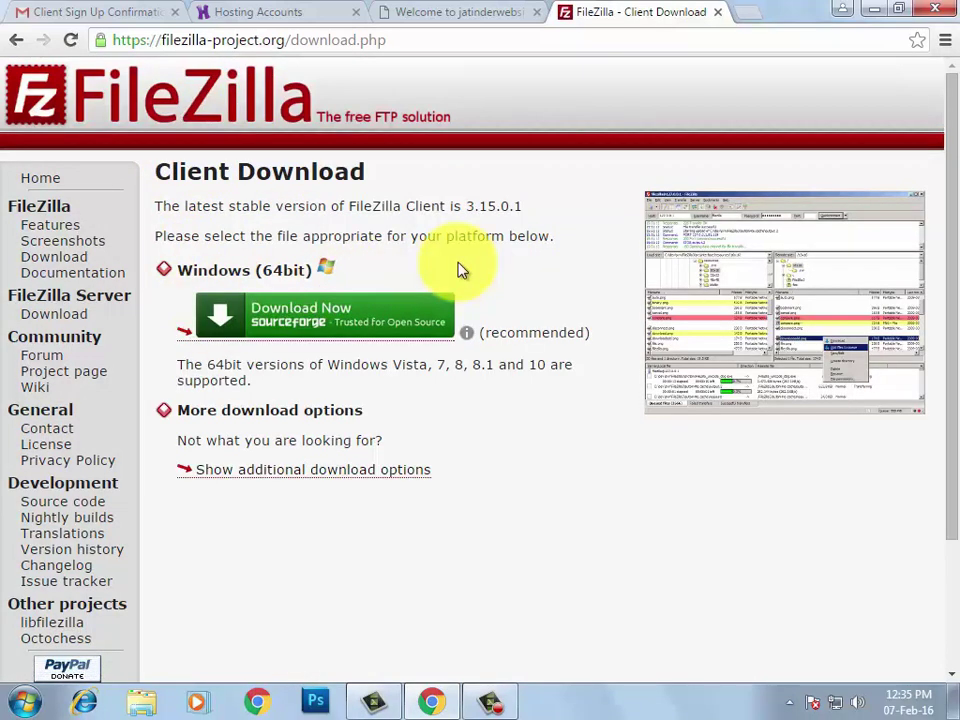
{"action": "left_click", "coordinate": [719, 13]}
- Show the desktop, search the installed programs for "file" and launch FileZilla
{"action": "key", "text": "super+d"}
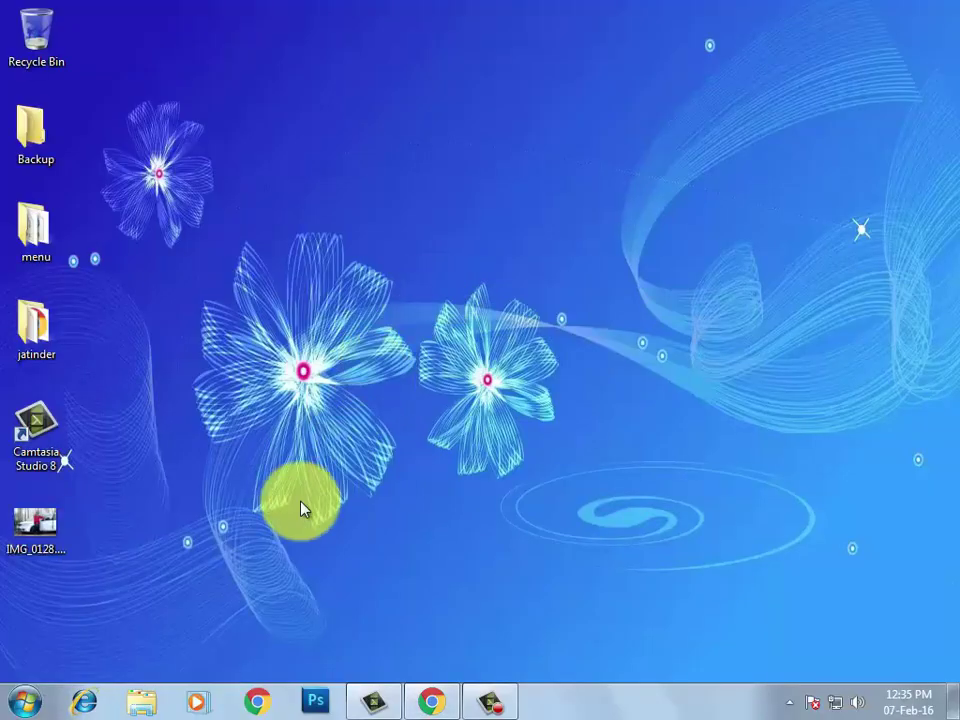
{"action": "left_click", "coordinate": [40, 700]}
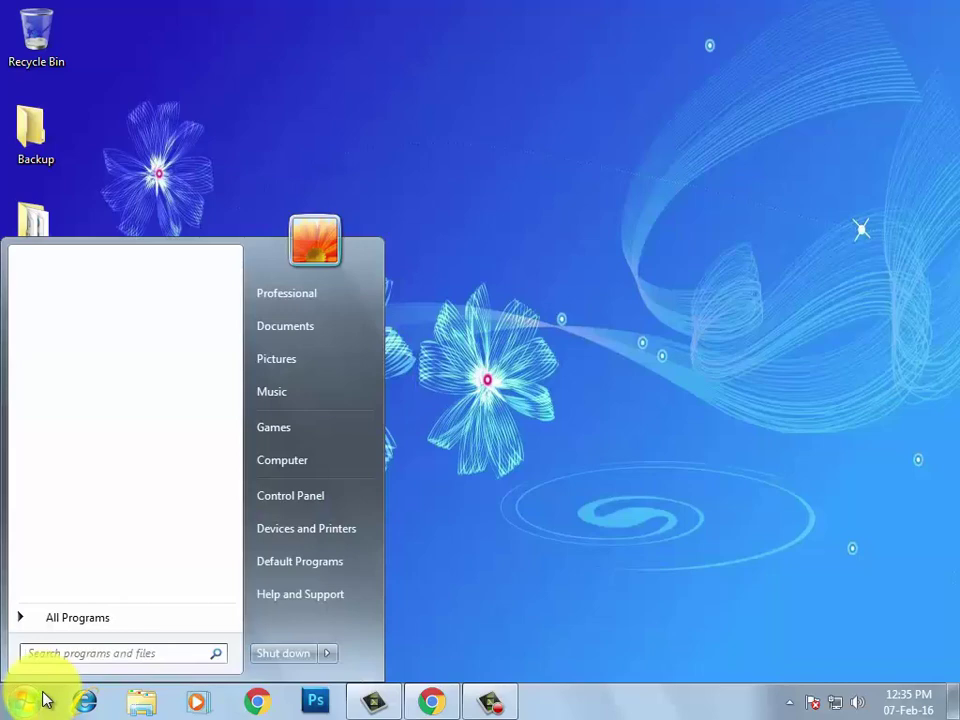
{"action": "type", "text": "file"}
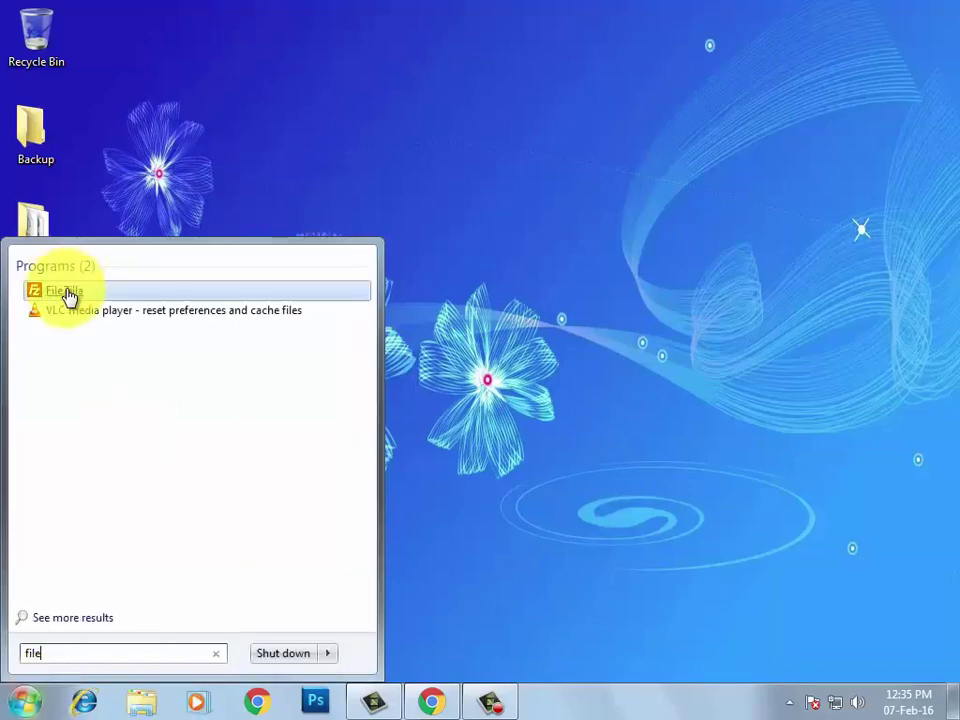
{"action": "left_click", "coordinate": [67, 292]}
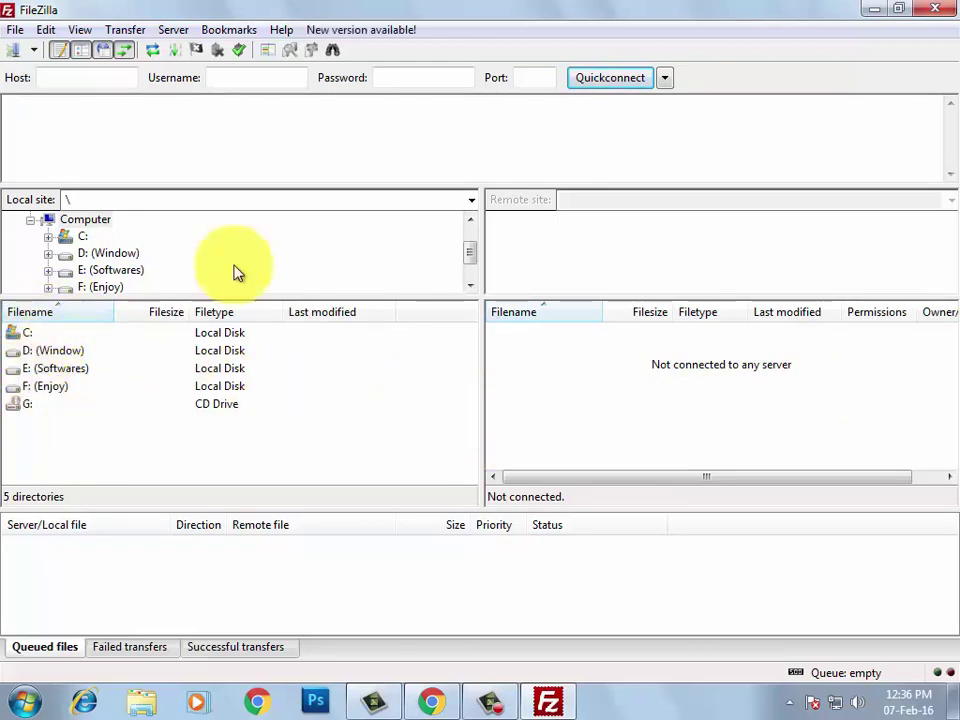
- Open the Site Manager and add a new site named with the owner's first name followed by "_website"
{"action": "left_click", "coordinate": [16, 30]}
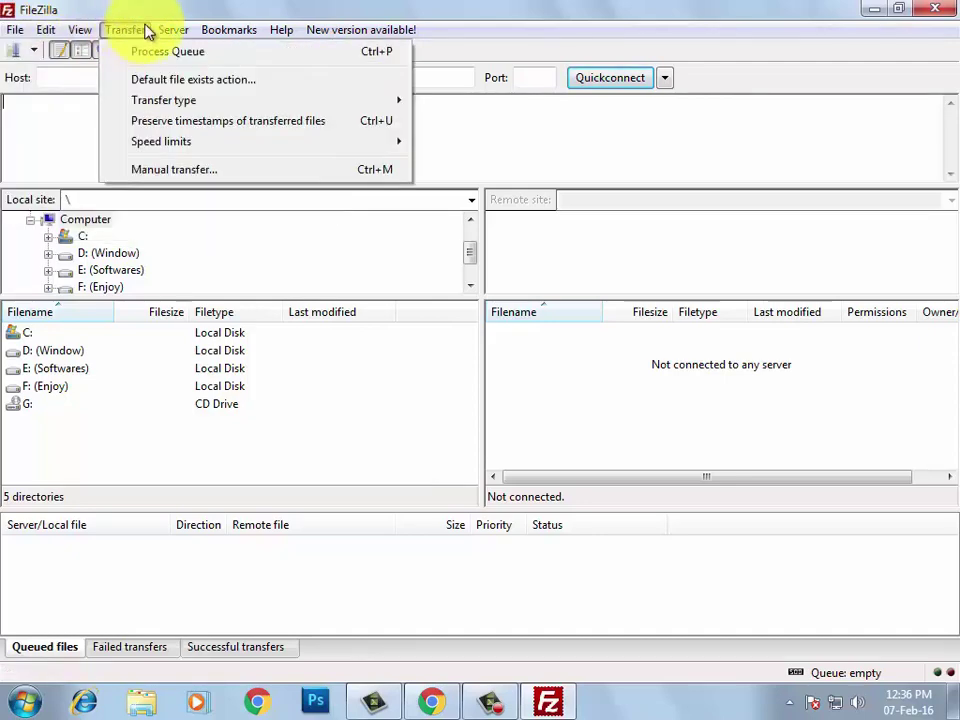
{"action": "left_click", "coordinate": [176, 10]}
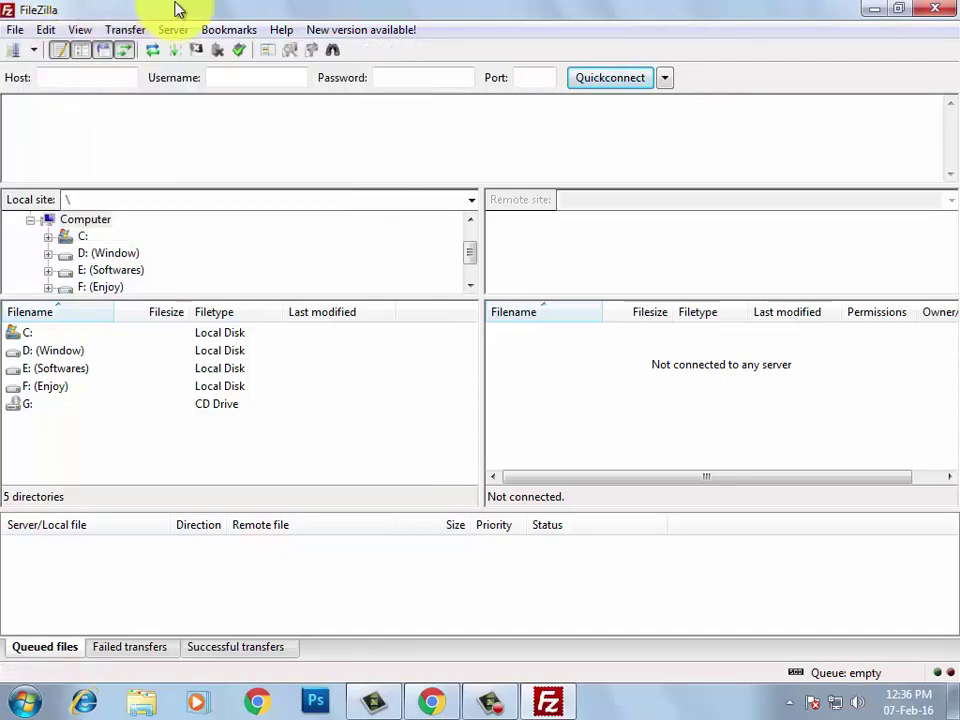
{"action": "left_click", "coordinate": [16, 52]}
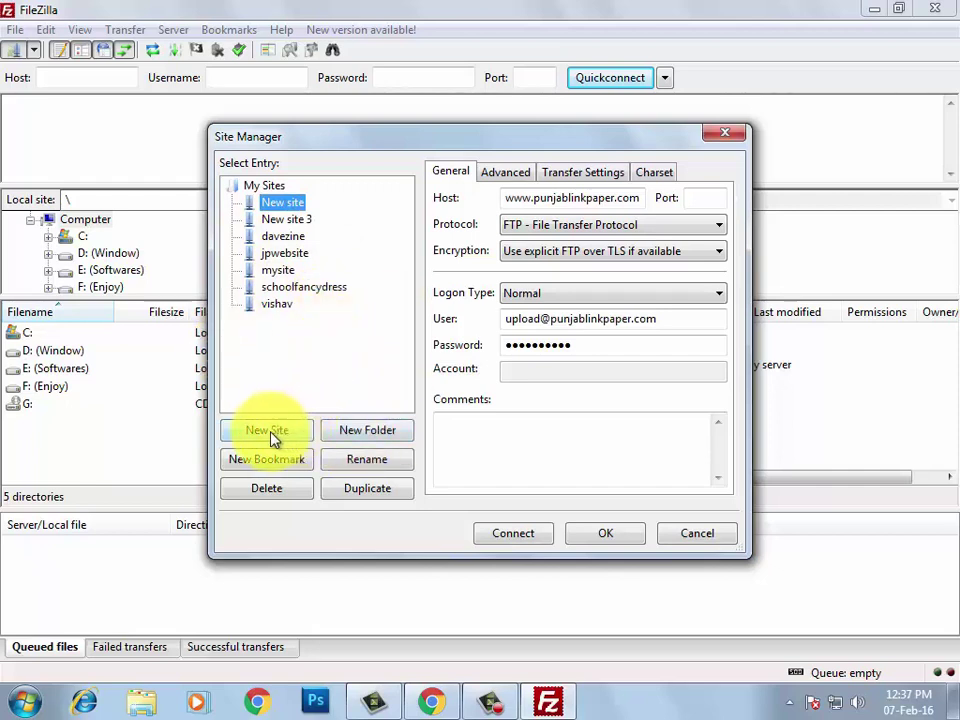
{"action": "left_click", "coordinate": [270, 434]}
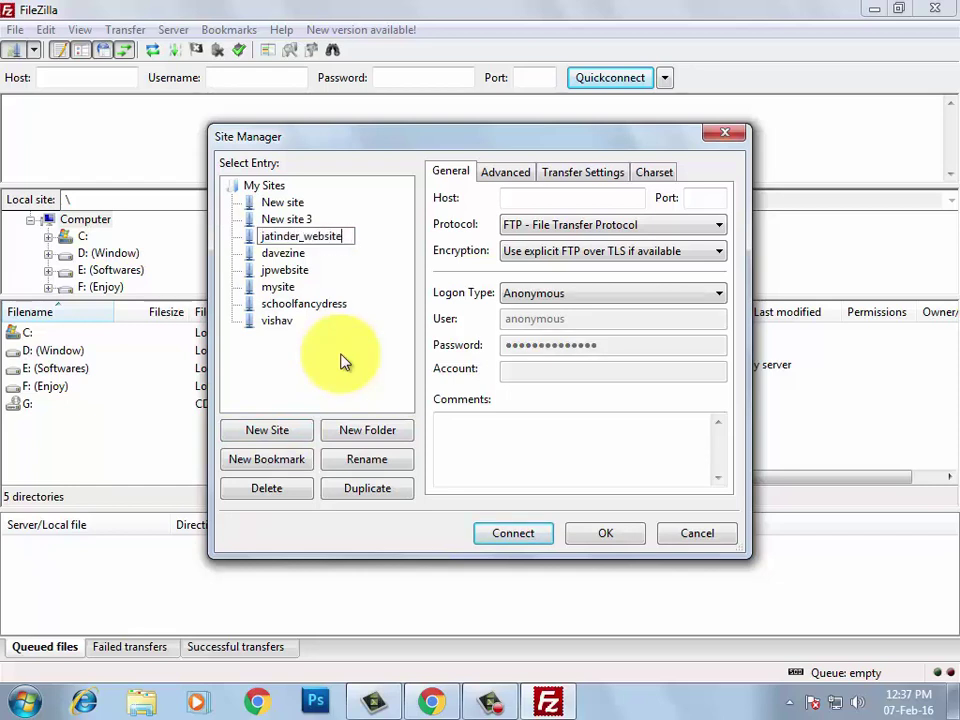
{"action": "key", "text": "Return"}
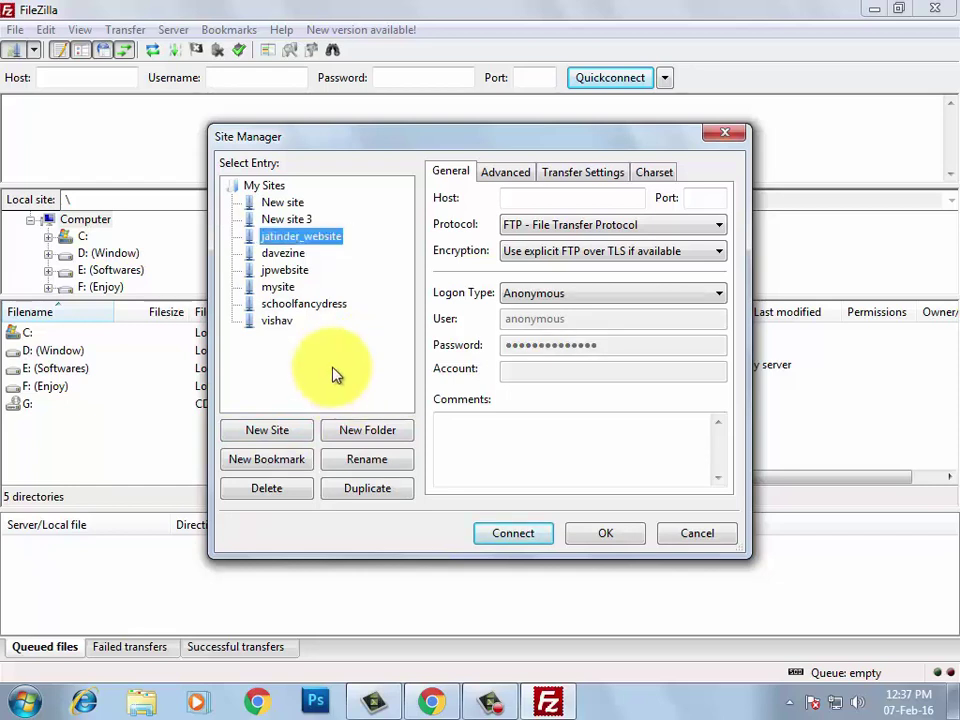
- Copy the new website's address from Chrome and enter it as the new site's host in FileZilla
{"action": "left_click", "coordinate": [534, 197]}
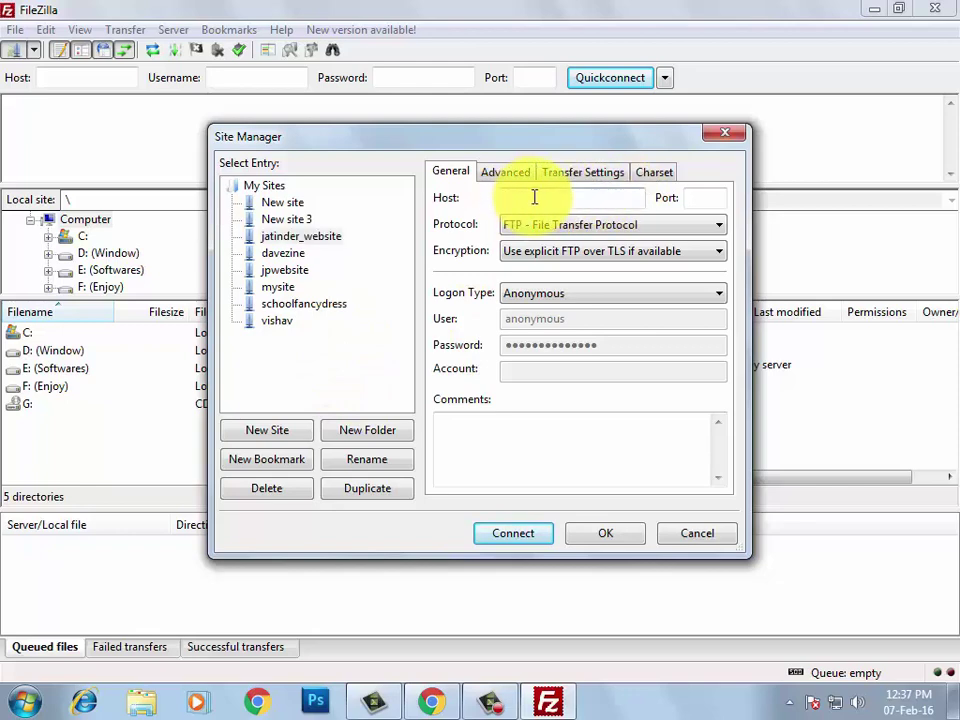
{"action": "left_click", "coordinate": [433, 700]}
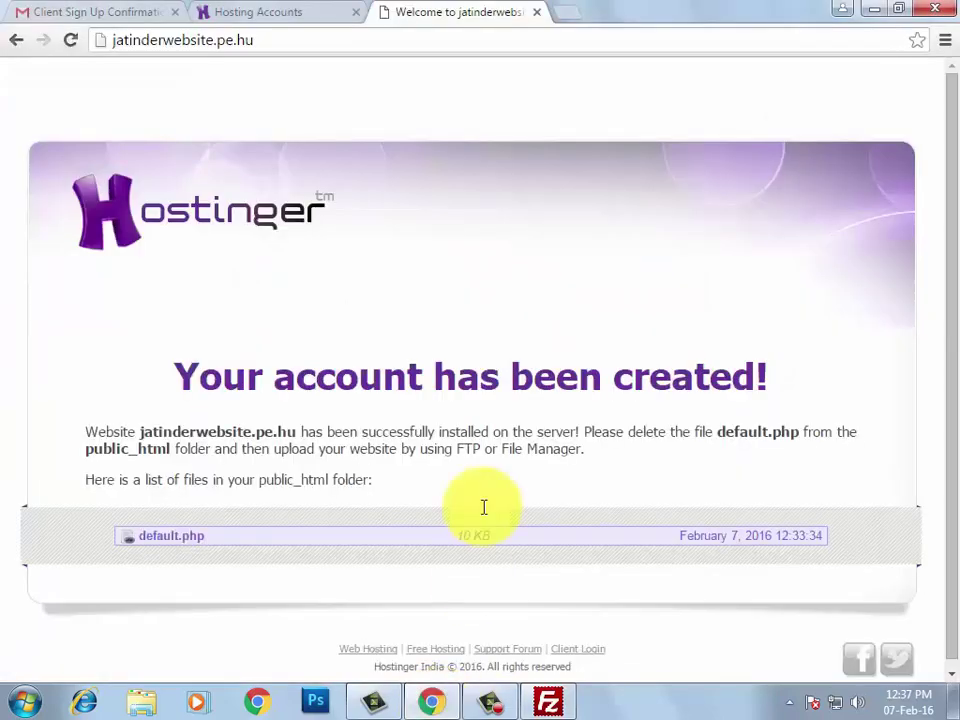
{"action": "left_click", "coordinate": [276, 40]}
{"action": "left_click", "coordinate": [548, 700]}
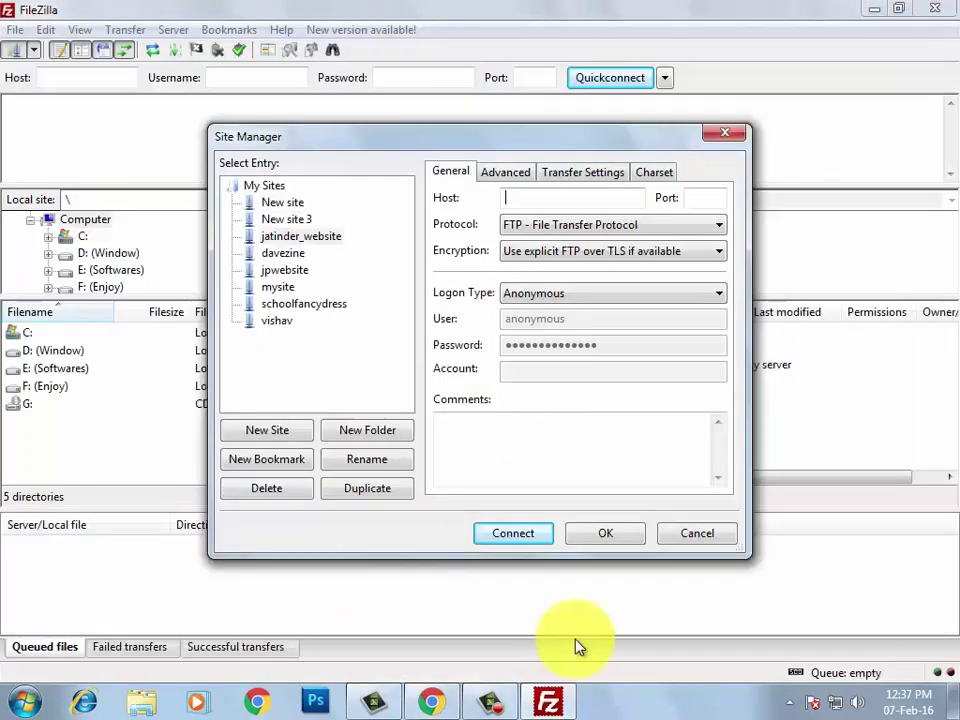
{"action": "left_click", "coordinate": [538, 201]}
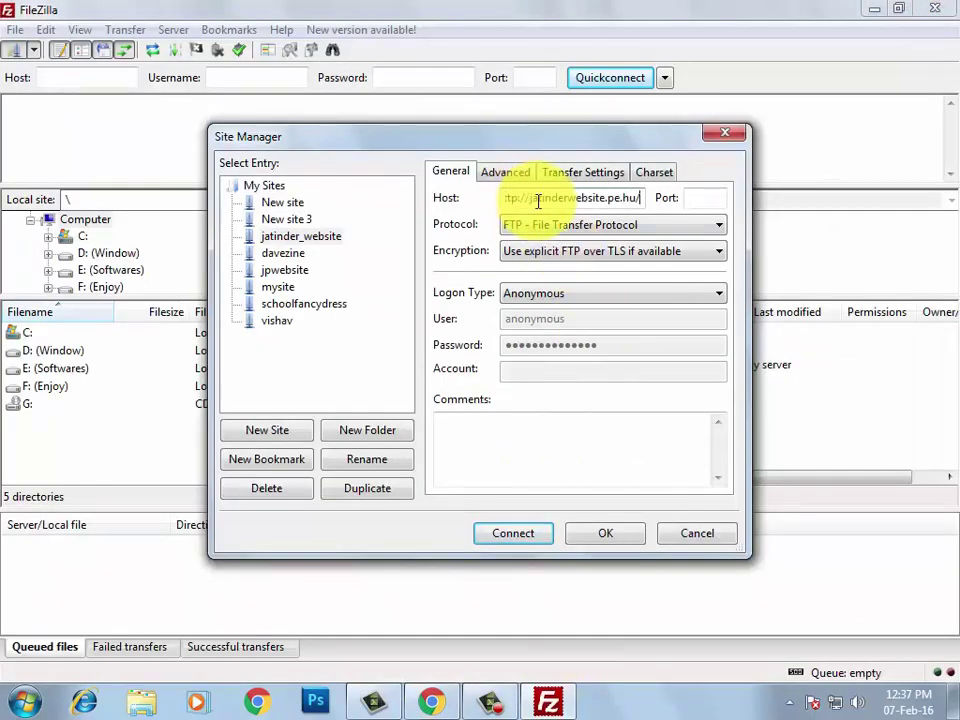
- Keep the FTP - File Transfer Protocol and "Use explicit FTP over TLS if available" settings, and set the logon type to Normal
{"action": "left_click", "coordinate": [613, 232]}
{"action": "left_click", "coordinate": [561, 243]}
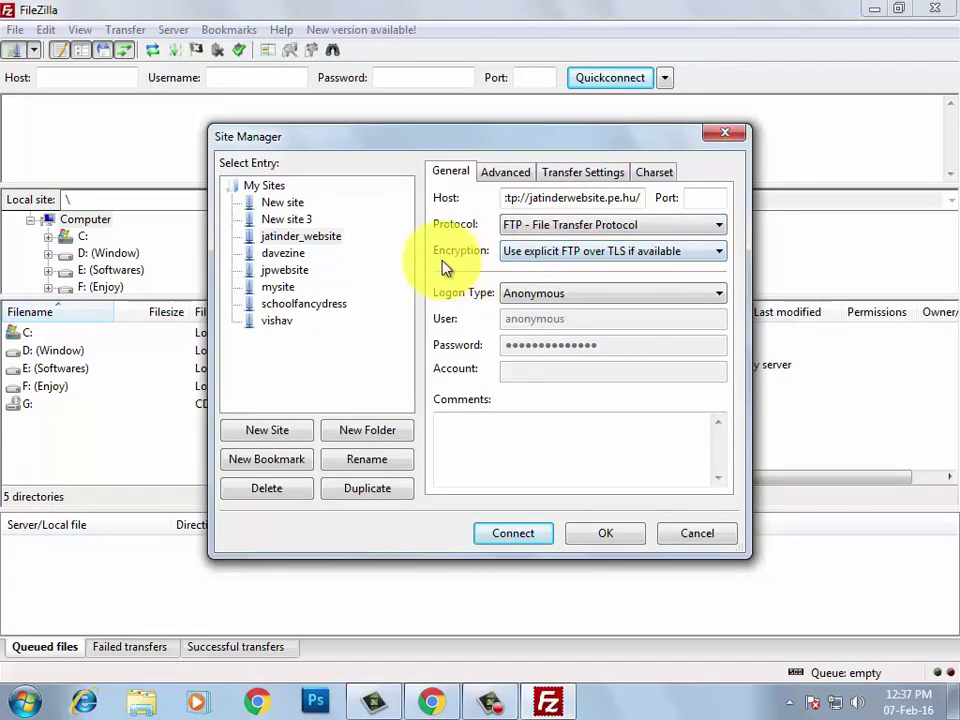
{"action": "left_click", "coordinate": [590, 256]}
{"action": "left_click", "coordinate": [660, 272]}
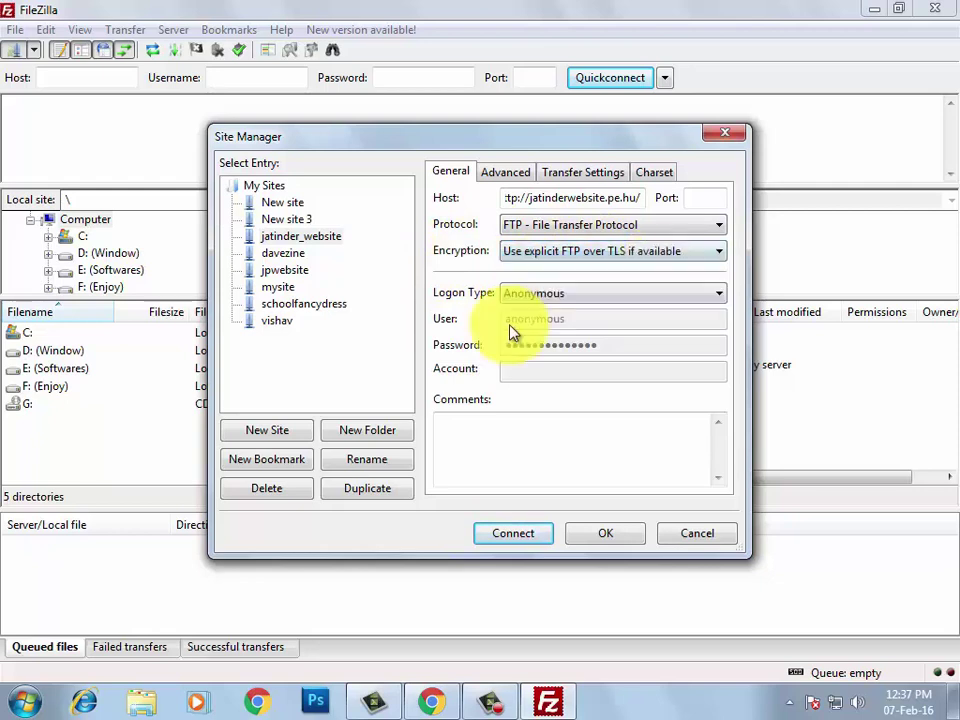
{"action": "left_click", "coordinate": [613, 292]}
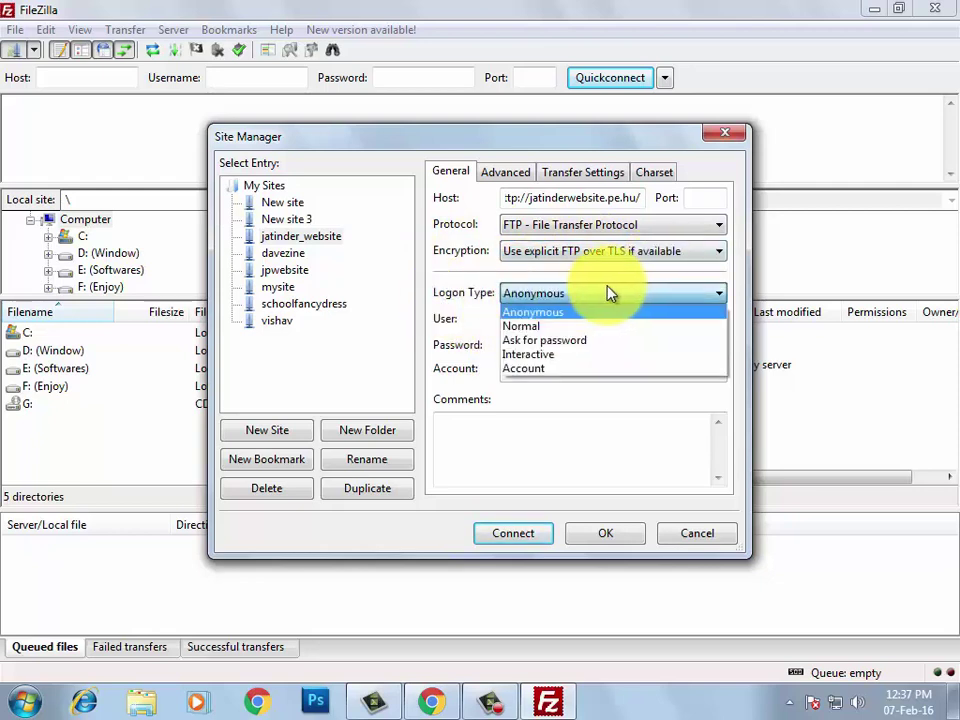
{"action": "left_click", "coordinate": [528, 326]}
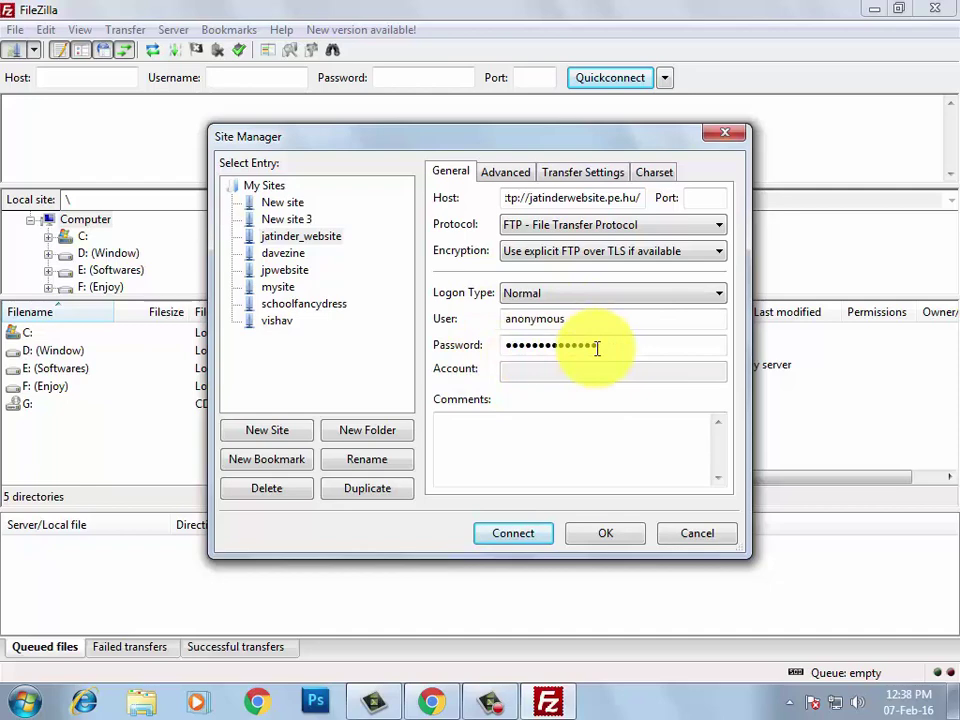
- Switch to Gmail in Chrome and open Hostinger India's "Free Account Activated" email at its website upload details
{"action": "left_click", "coordinate": [433, 700]}
{"action": "left_click", "coordinate": [117, 17]}
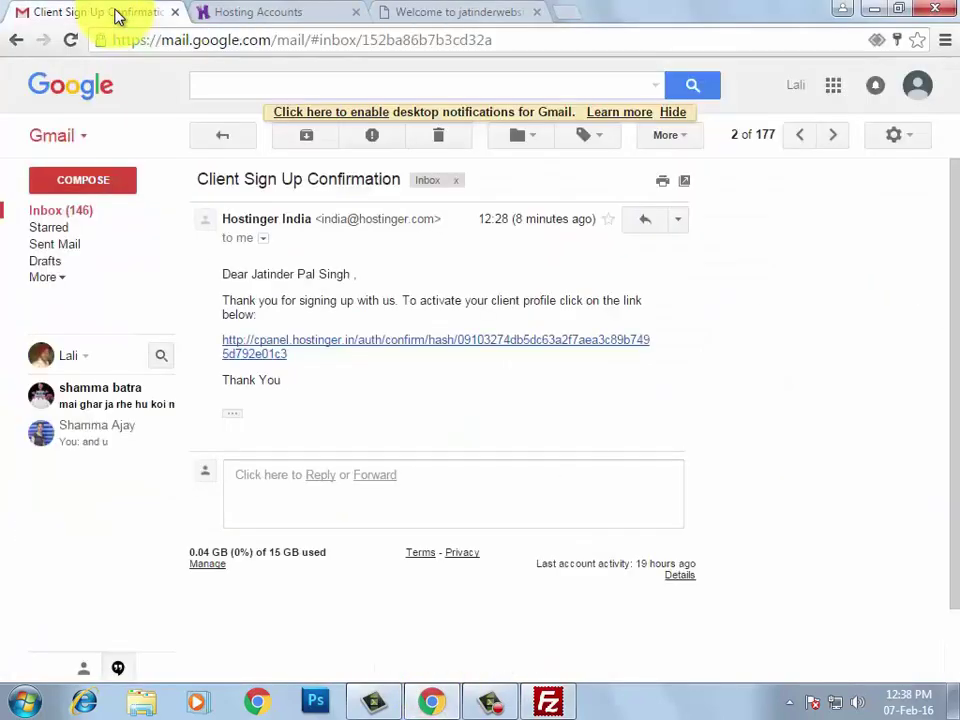
{"action": "left_click", "coordinate": [75, 219]}
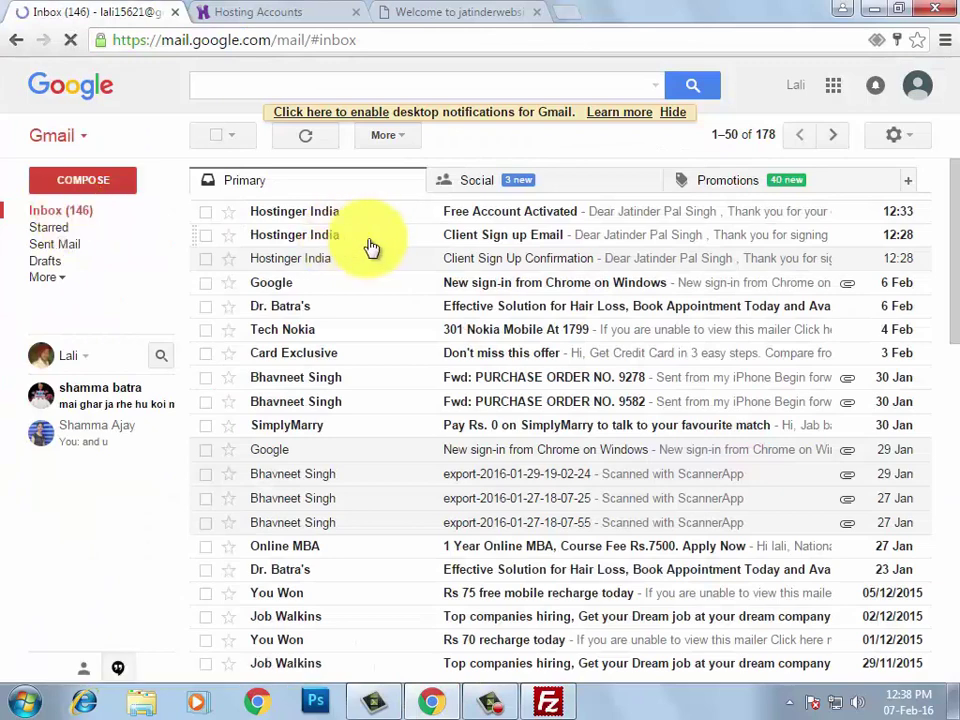
{"action": "left_click", "coordinate": [490, 245]}
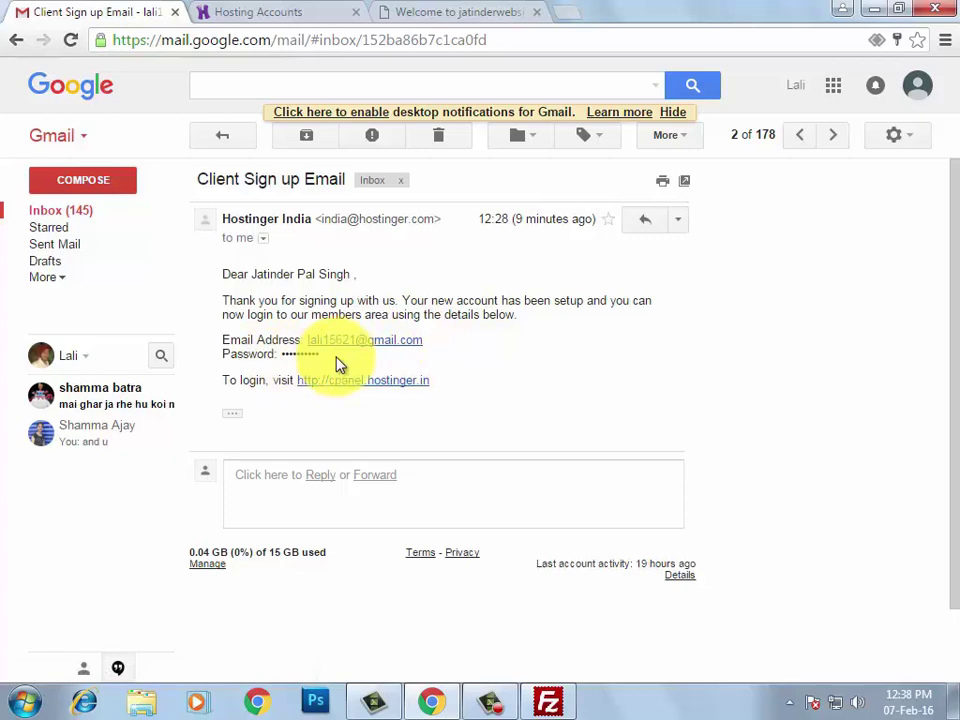
{"action": "left_click", "coordinate": [70, 212]}
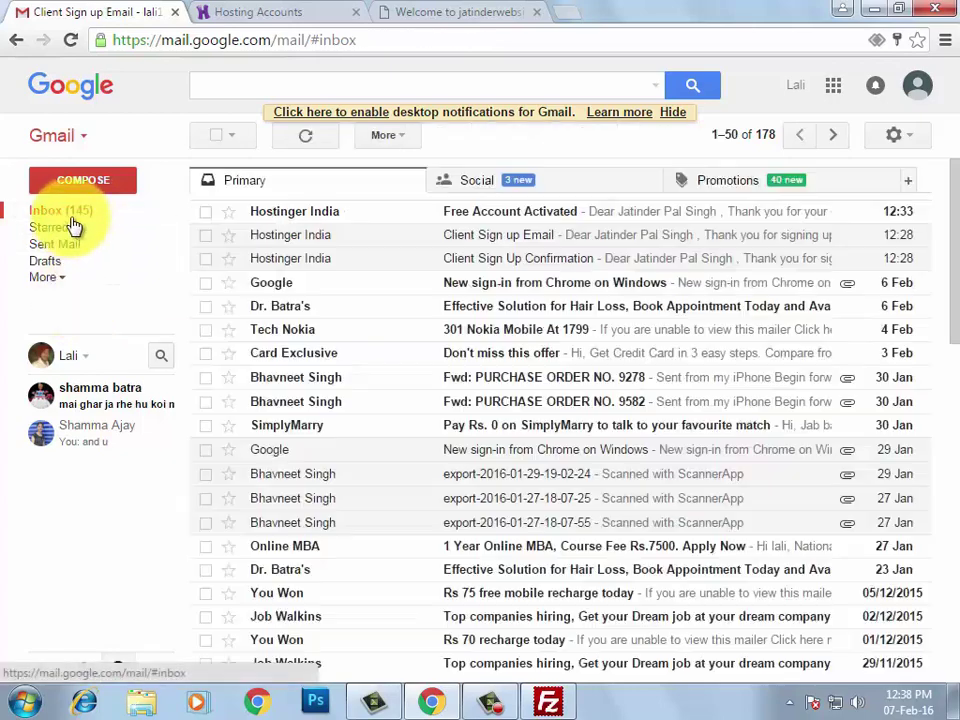
{"action": "left_click", "coordinate": [505, 214]}
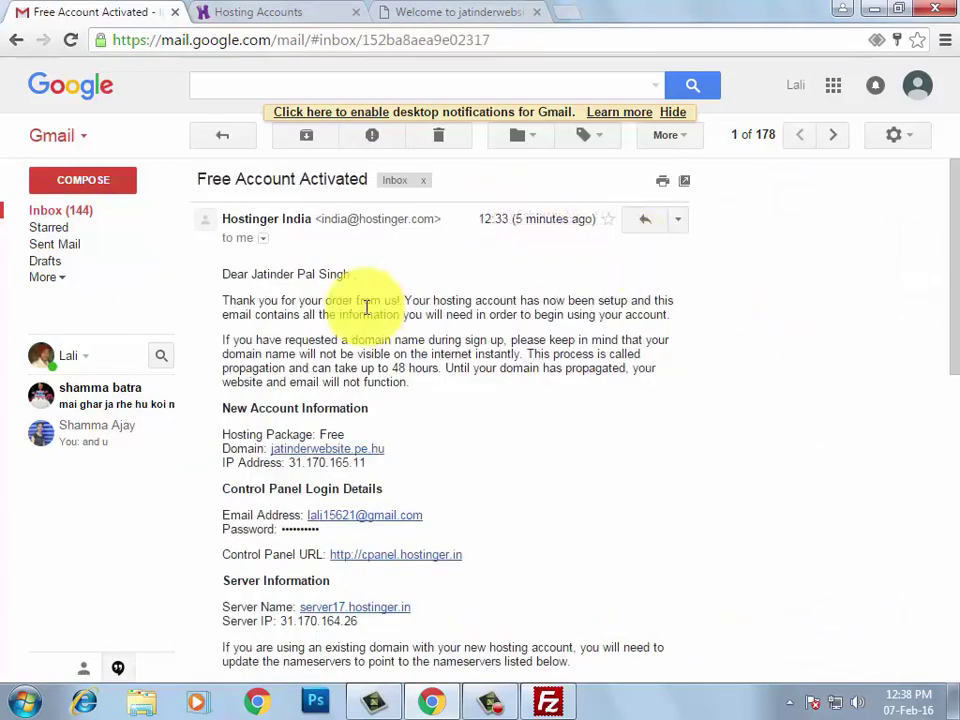
{"action": "left_click_drag", "start_coordinate": [943, 195], "coordinate": [955, 372]}
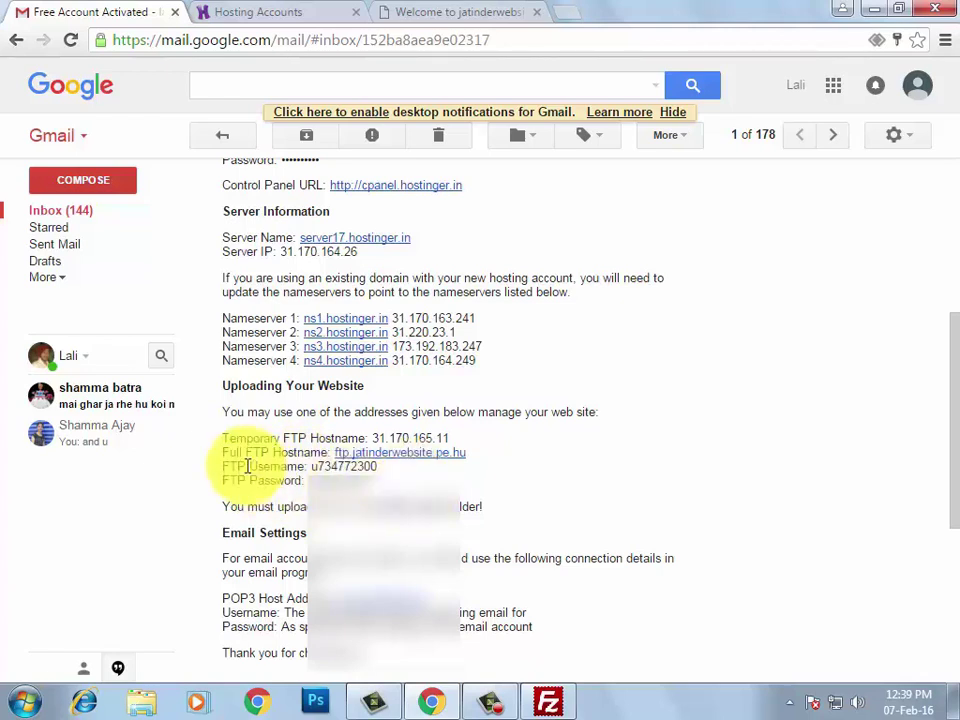
- Copy the full FTP hostname from the email and replace the new site's host with it in FileZilla
{"action": "left_click_drag", "start_coordinate": [475, 460], "coordinate": [343, 466]}
{"action": "key", "text": "ctrl+c"}
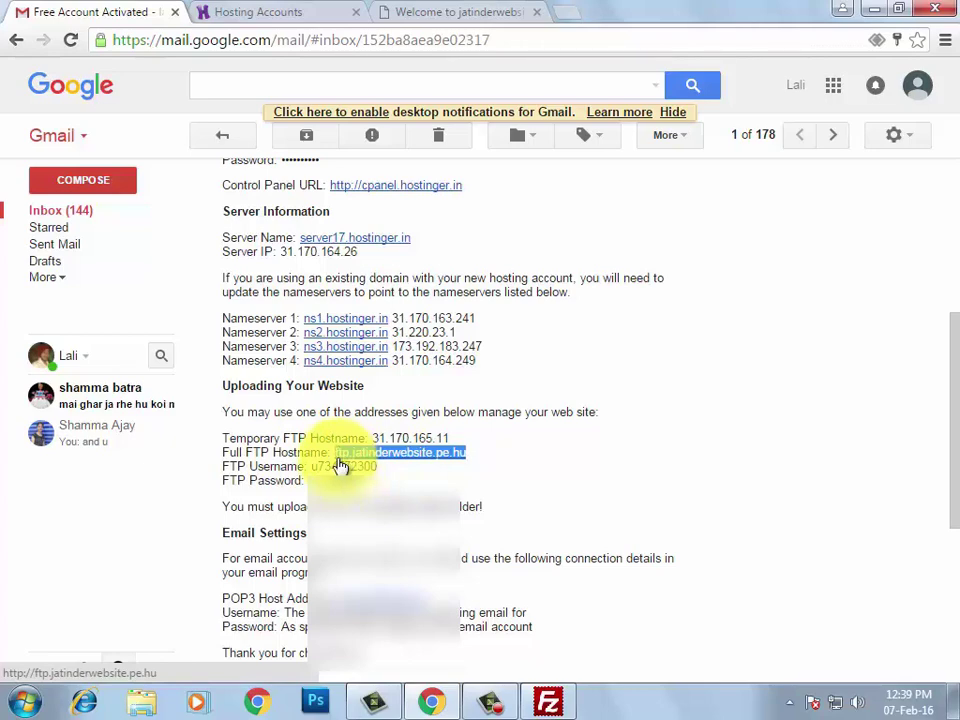
{"action": "left_click", "coordinate": [549, 701]}
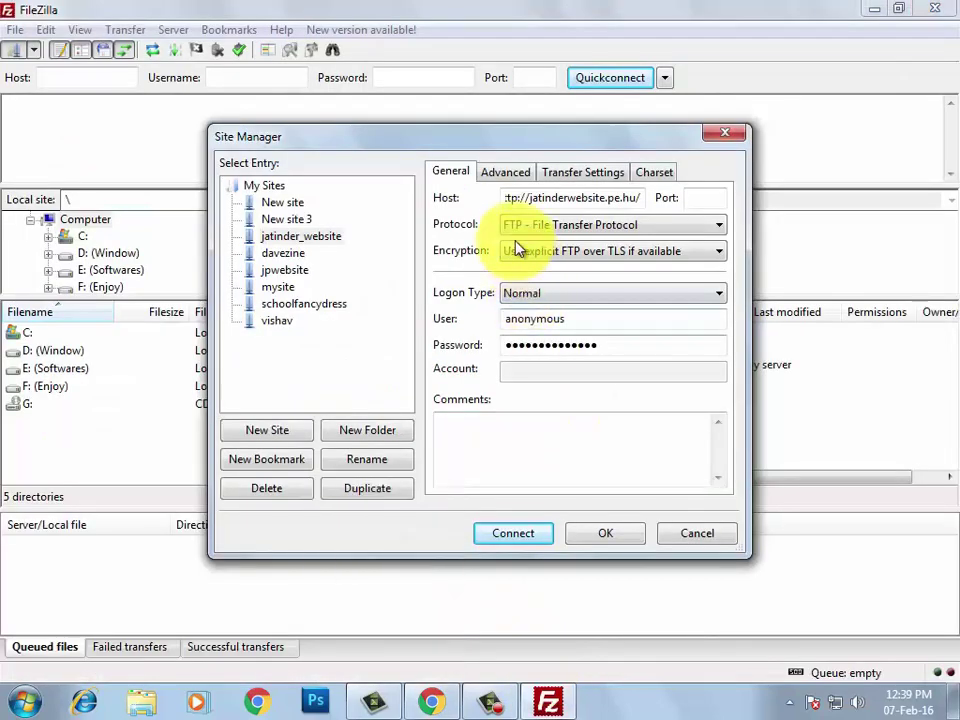
{"action": "double_click", "coordinate": [550, 198]}
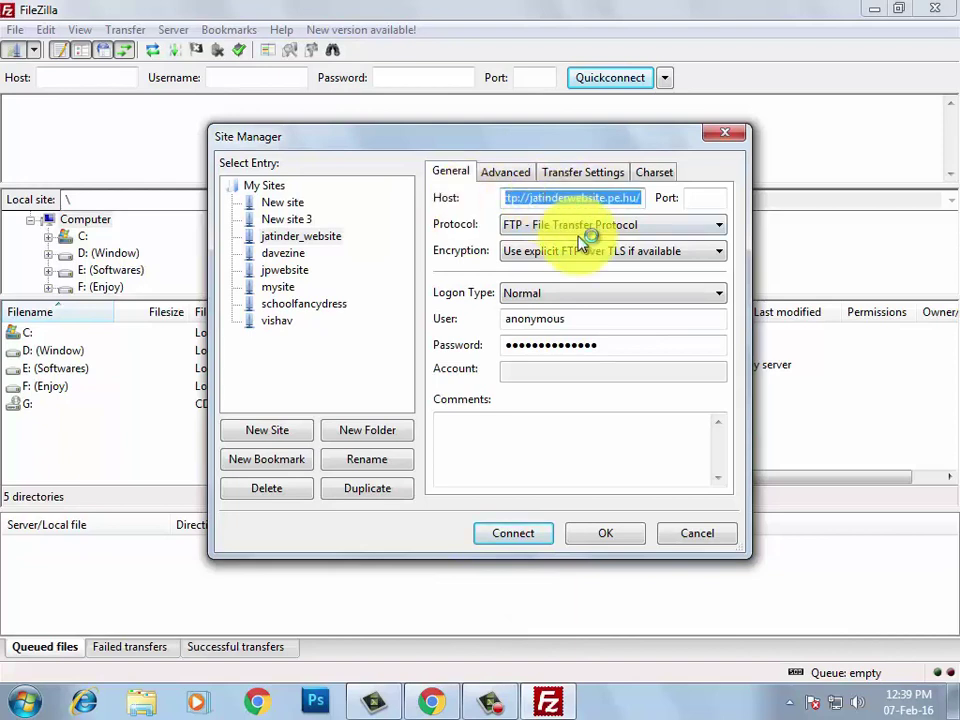
{"action": "key", "text": "ctrl+v"}
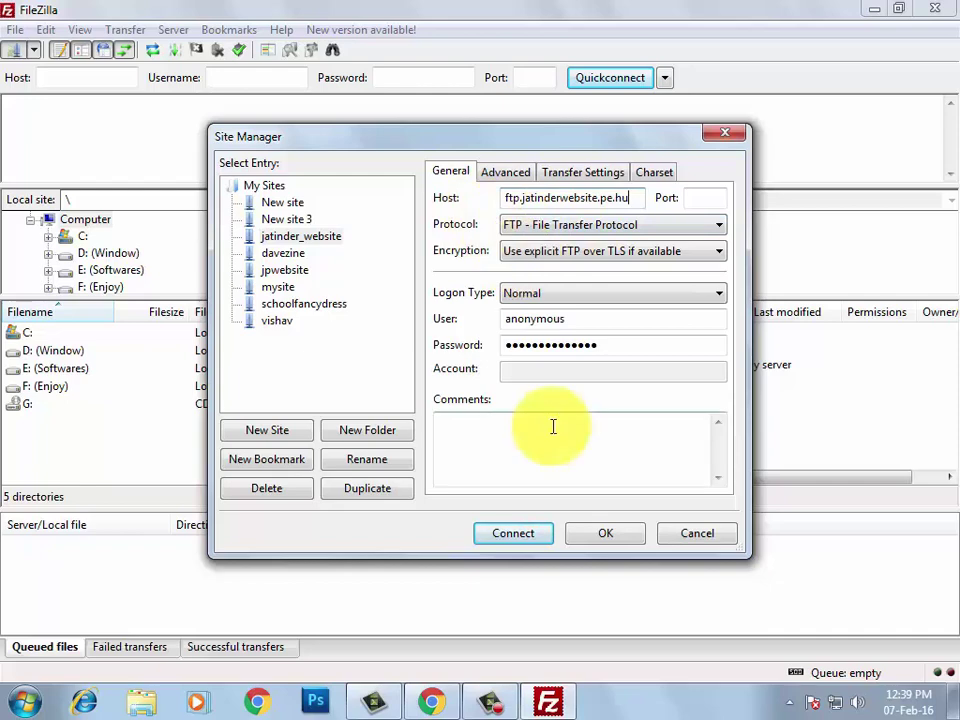
- Copy the FTP username from the email in Chrome and replace the new site's user with it in FileZilla
{"action": "left_click", "coordinate": [431, 700]}
{"action": "left_click_drag", "start_coordinate": [311, 466], "coordinate": [381, 469]}
{"action": "key", "text": "ctrl+c"}
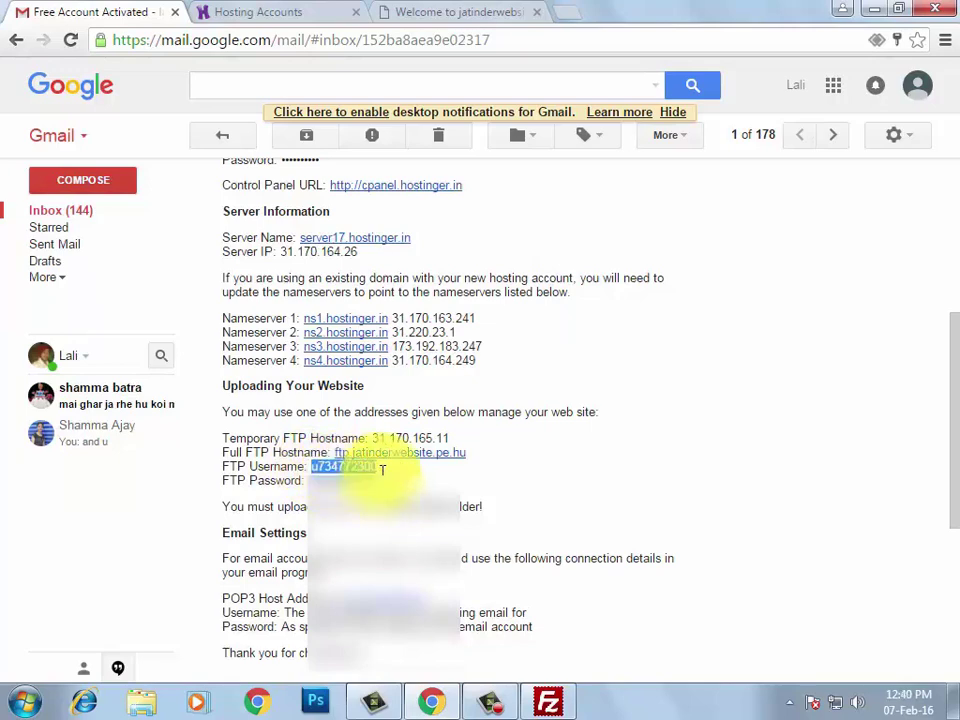
{"action": "left_click", "coordinate": [548, 702]}
{"action": "left_click_drag", "start_coordinate": [574, 326], "coordinate": [446, 321]}
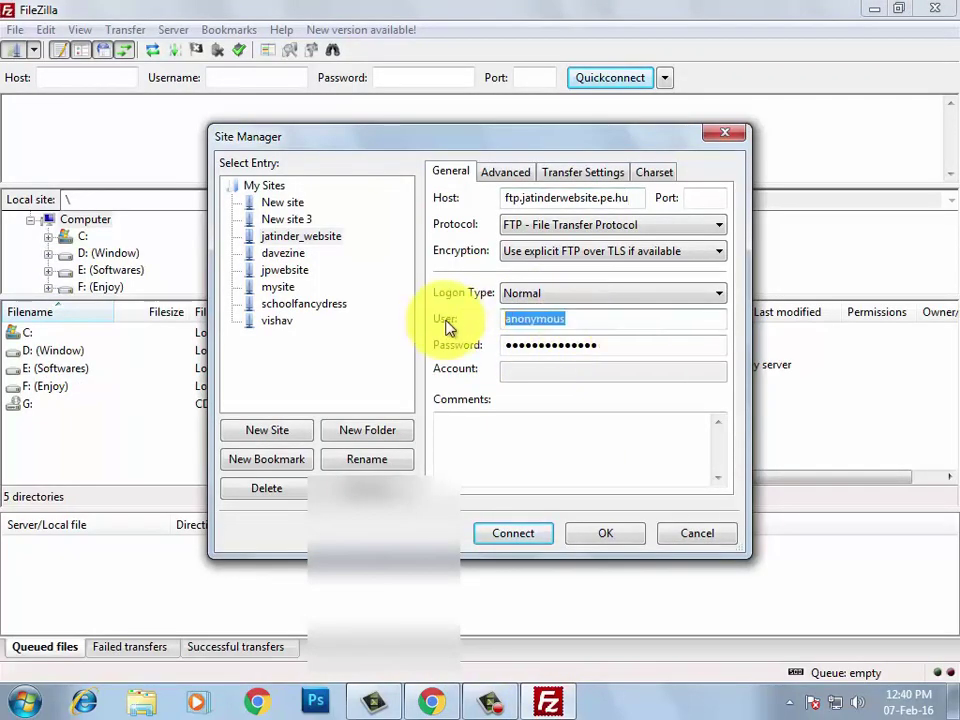
{"action": "key", "text": "ctrl+v"}
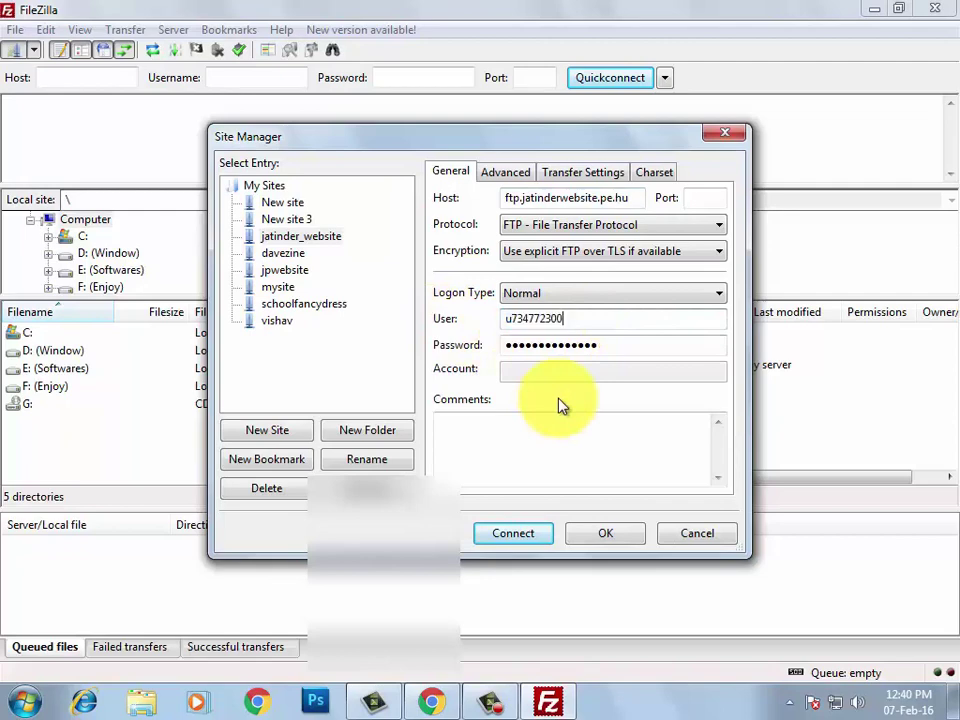
- Check the FTP password in the email, enter it as the new site's password in FileZilla, and save the site
{"action": "left_click", "coordinate": [430, 702]}
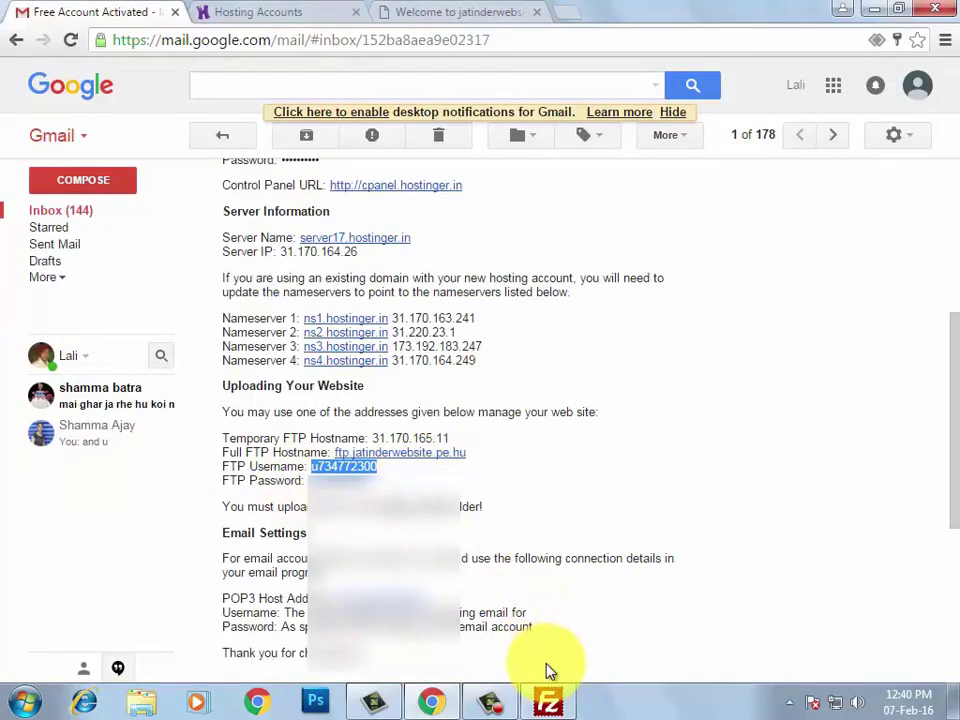
{"action": "left_click", "coordinate": [548, 702]}
{"action": "left_click_drag", "start_coordinate": [615, 347], "coordinate": [422, 358]}
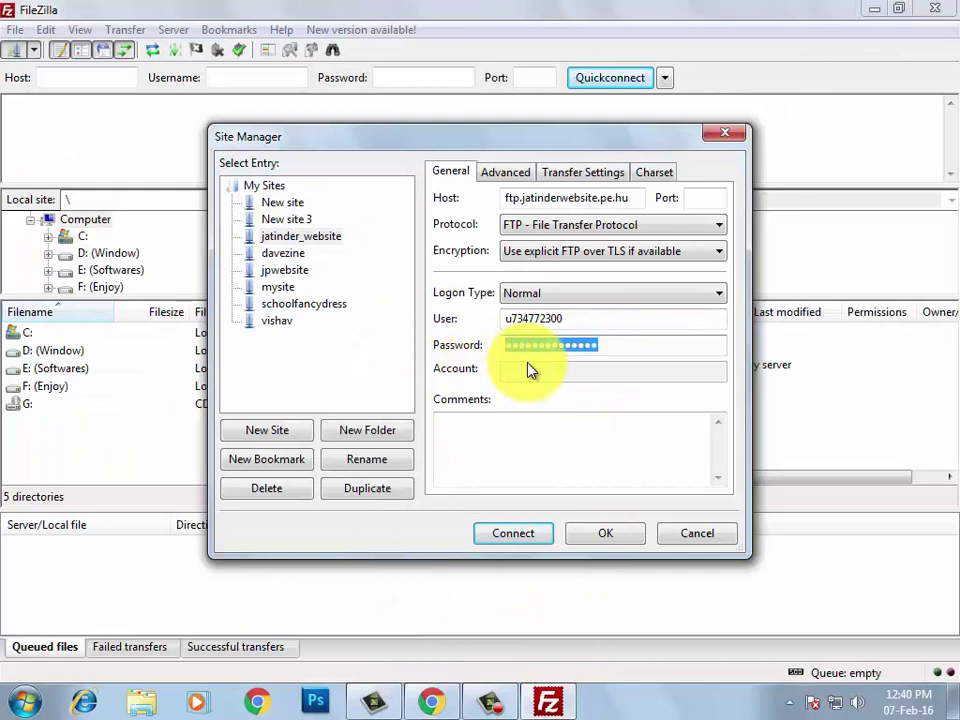
{"action": "type", "text": "••••••••••"}
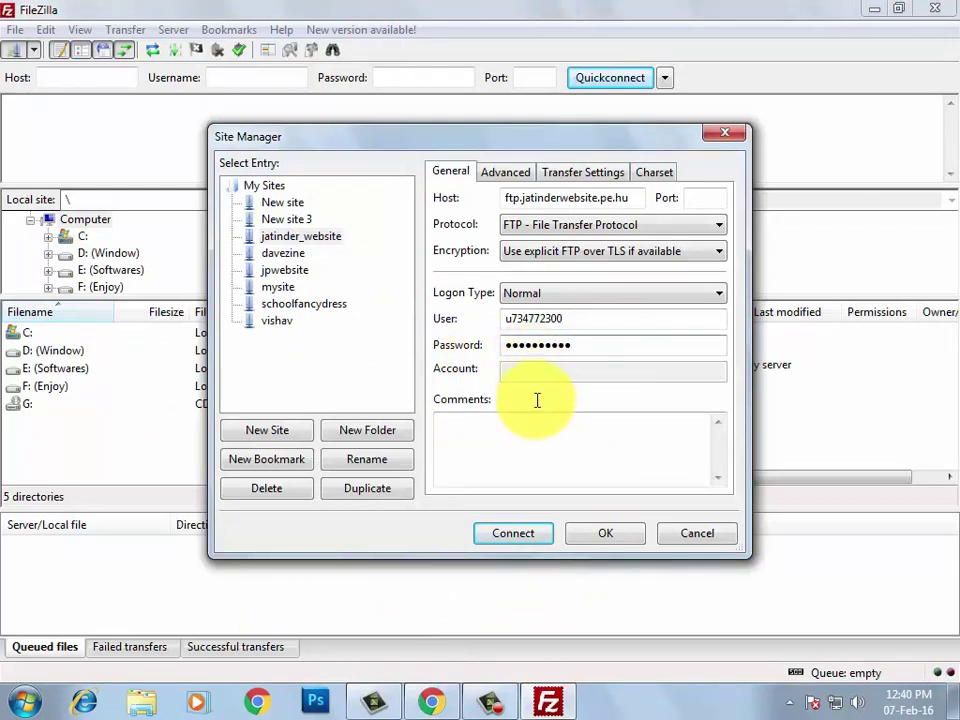
{"action": "left_click", "coordinate": [613, 537]}
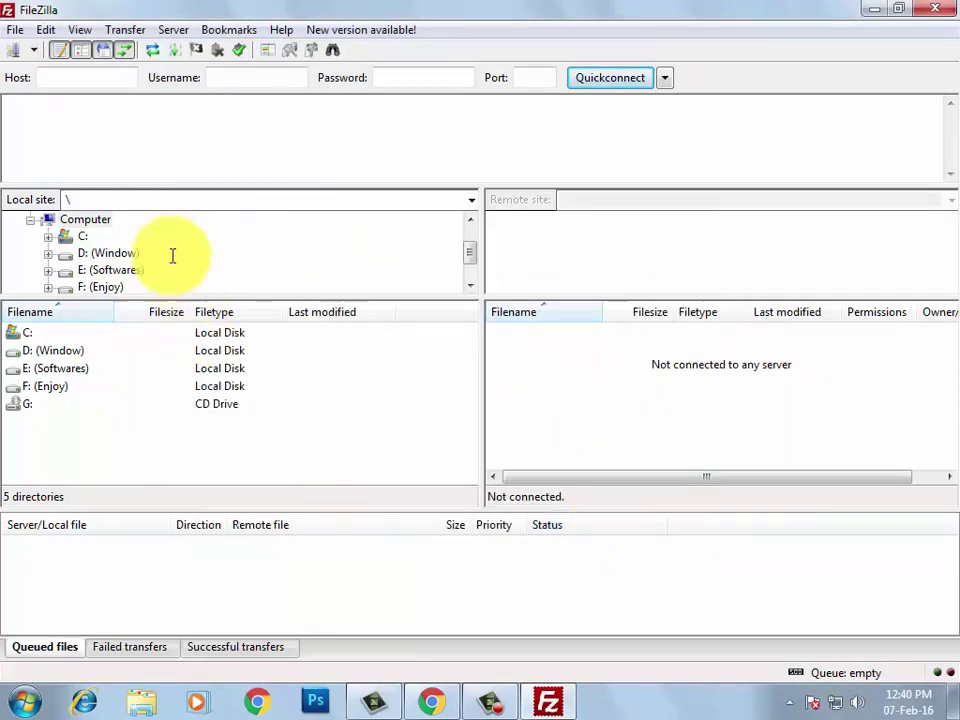
- Reopen the Site Manager, select the newly created site entry, and connect to its server
{"action": "left_click", "coordinate": [18, 55]}
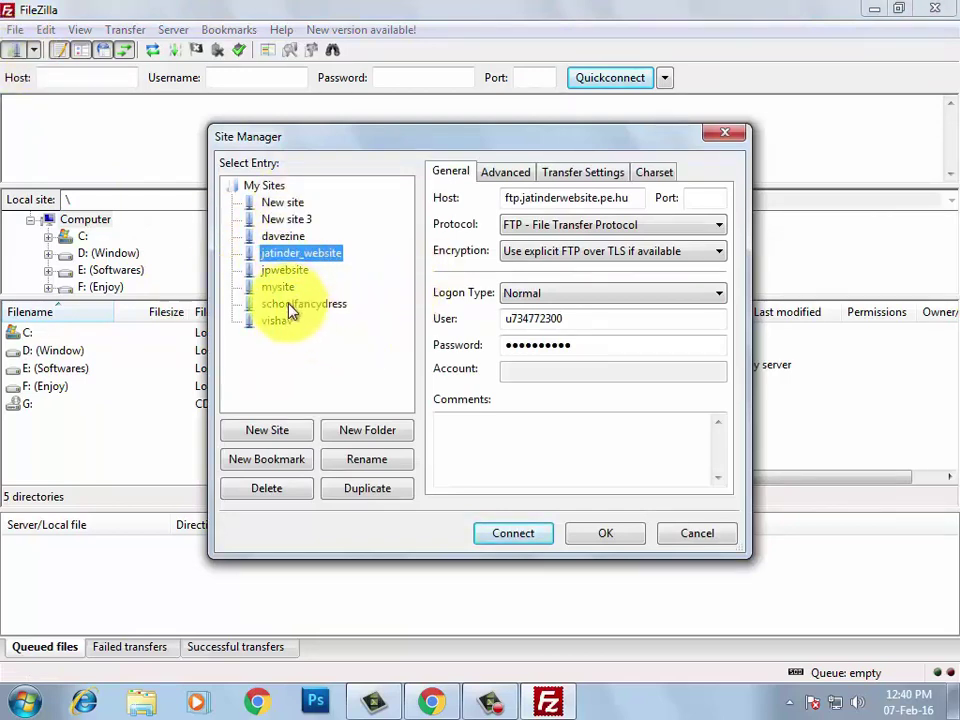
{"action": "left_click", "coordinate": [288, 305]}
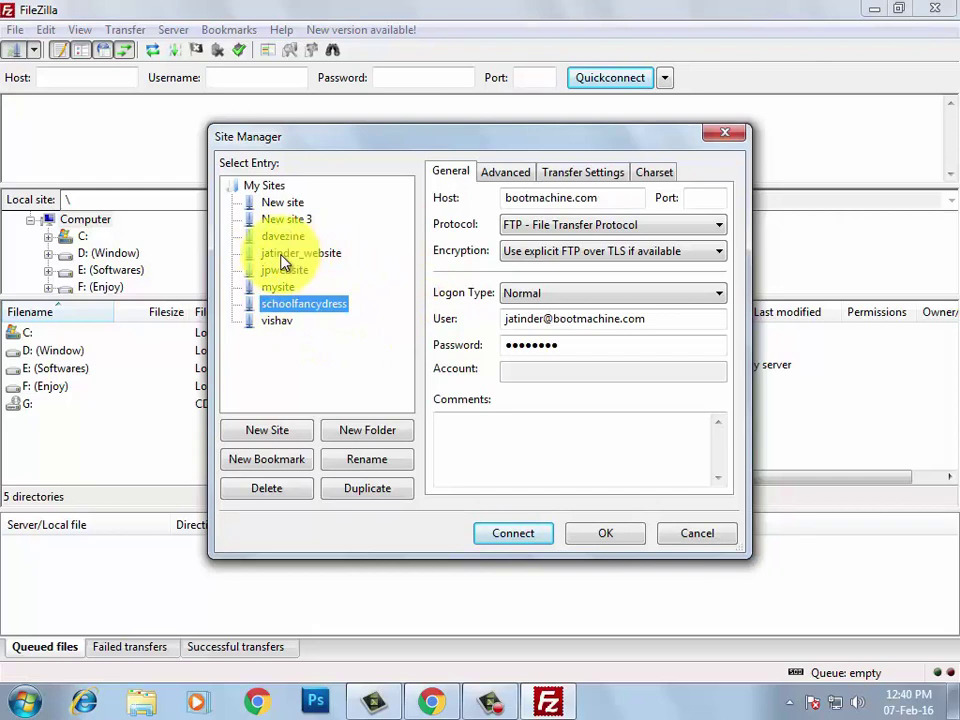
{"action": "left_click", "coordinate": [336, 256]}
{"action": "left_click", "coordinate": [506, 540]}
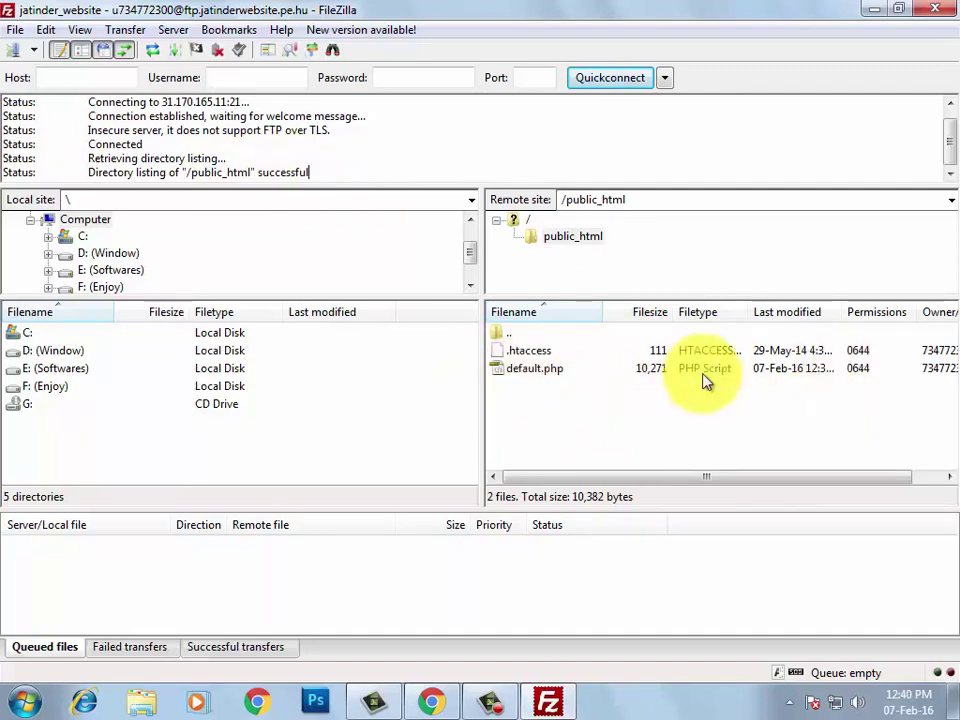
- Review the Hostinger hosting accounts list and the new website's default welcome page in Chrome
{"action": "left_click", "coordinate": [433, 701]}
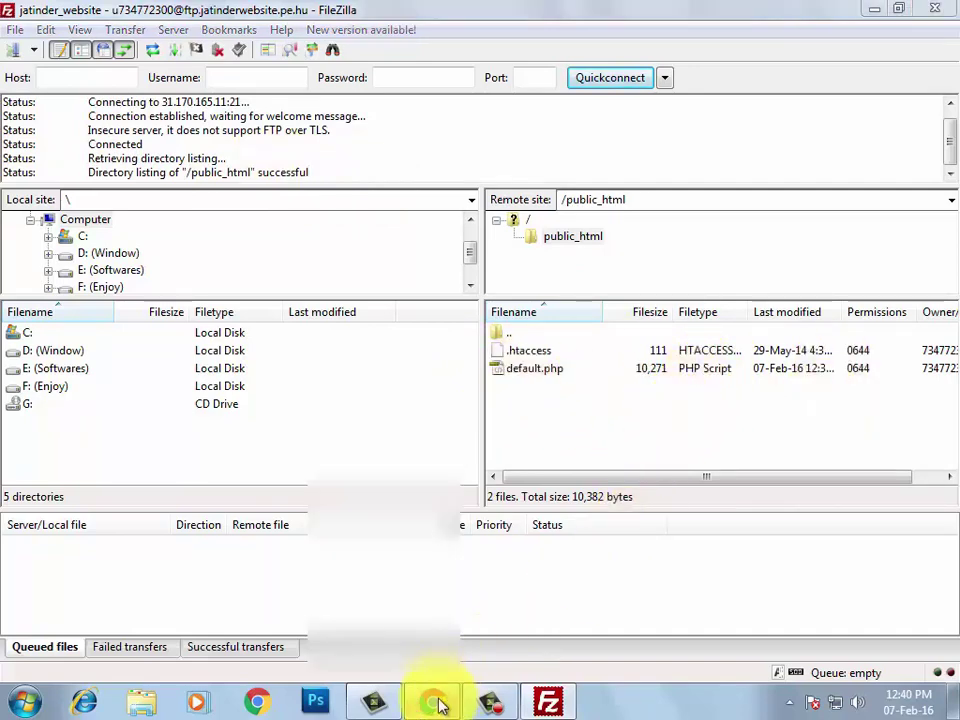
{"action": "left_click", "coordinate": [252, 11]}
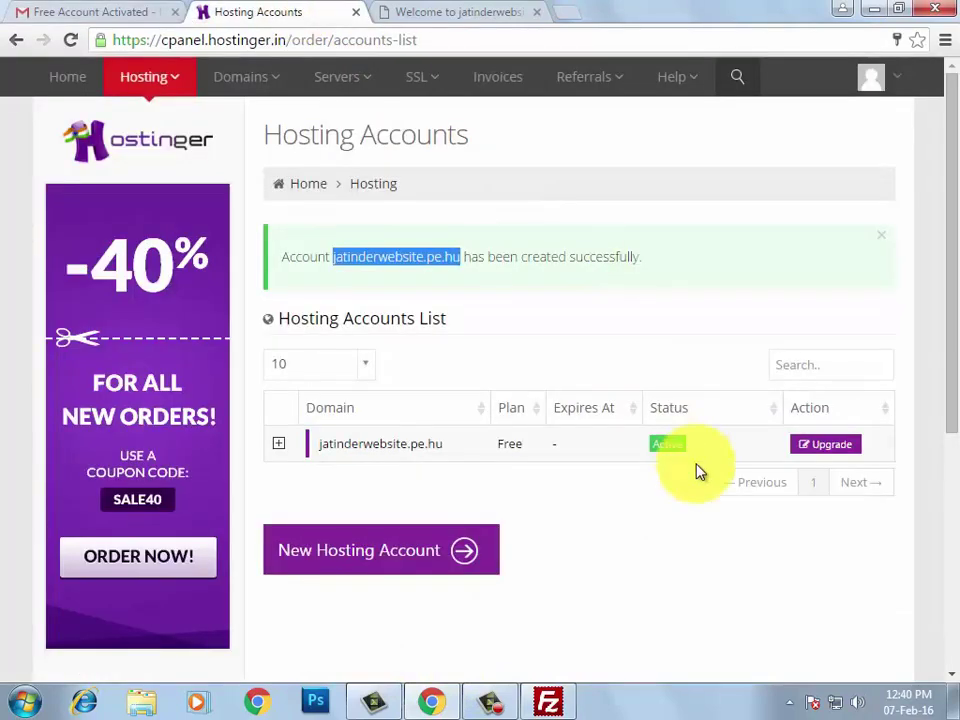
{"action": "left_click", "coordinate": [445, 12]}
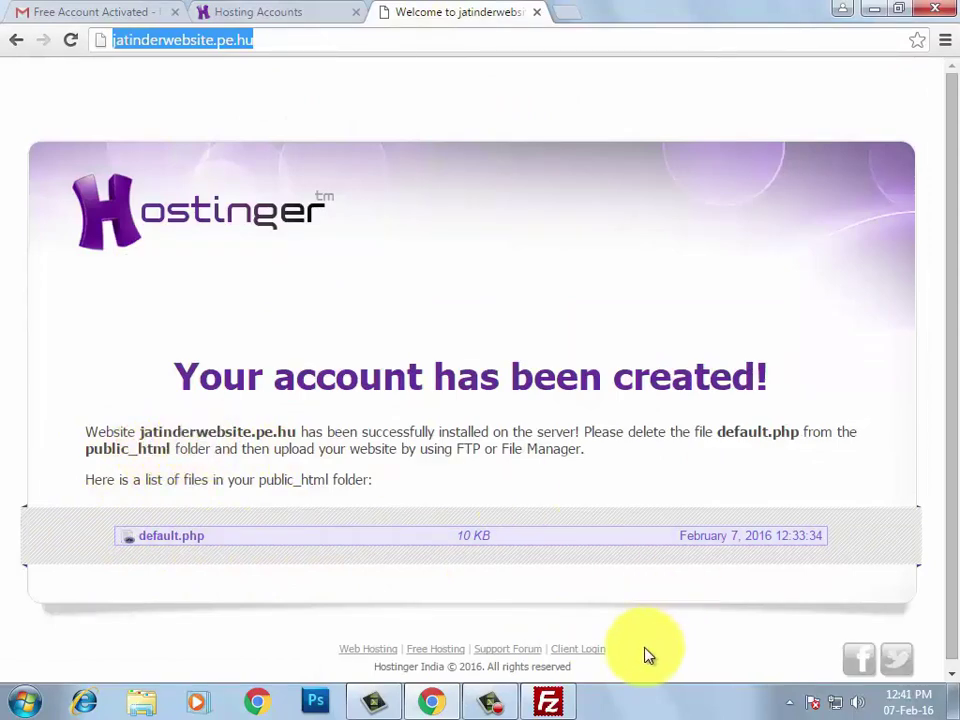
- Delete default.php from the server's public_html folder in FileZilla and reload the website in Chrome
{"action": "left_click", "coordinate": [548, 702]}
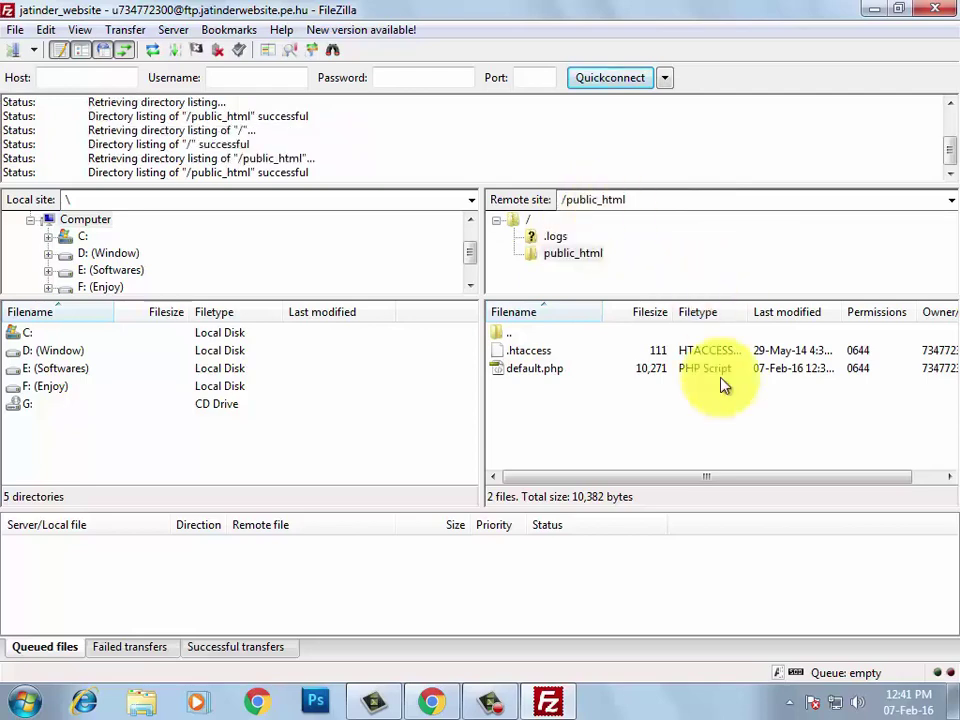
{"action": "left_click", "coordinate": [530, 372]}
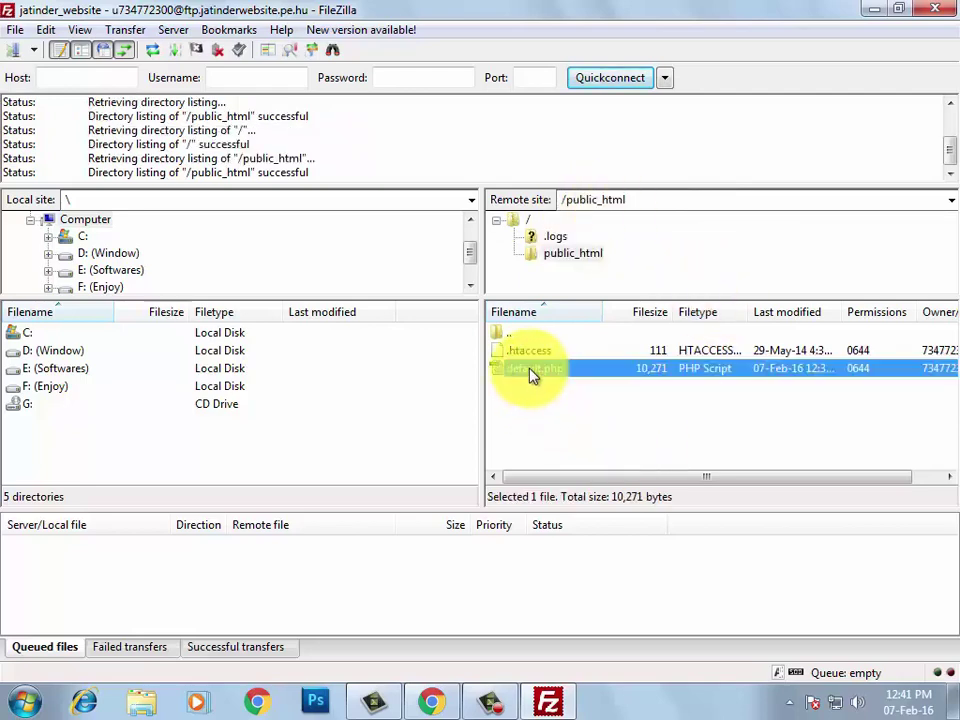
{"action": "right_click", "coordinate": [533, 374]}
{"action": "left_click", "coordinate": [587, 541]}
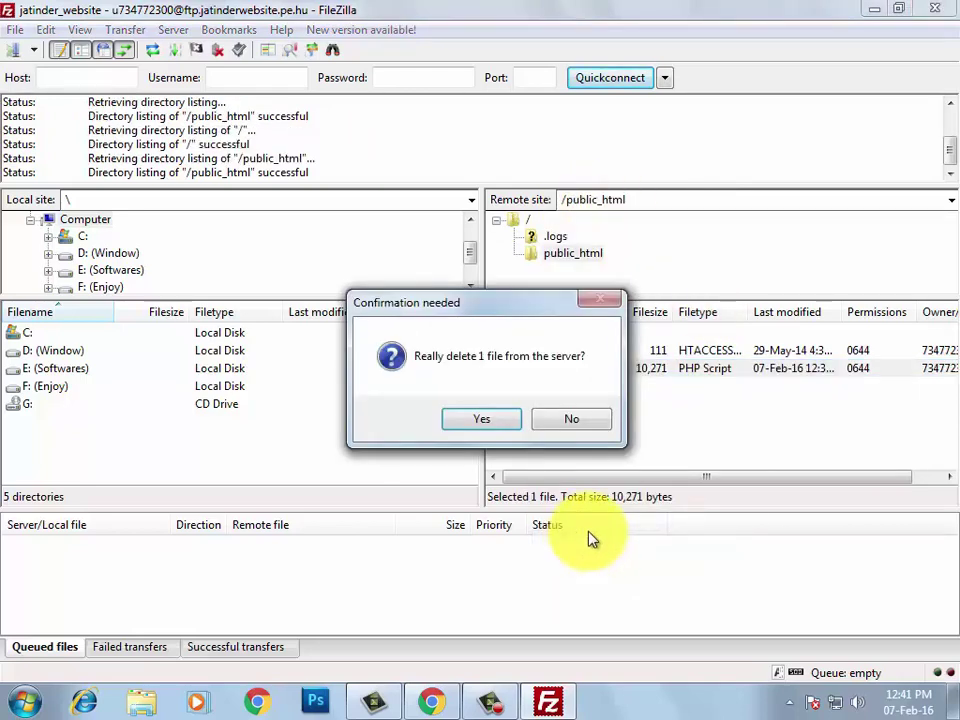
{"action": "left_click", "coordinate": [477, 420]}
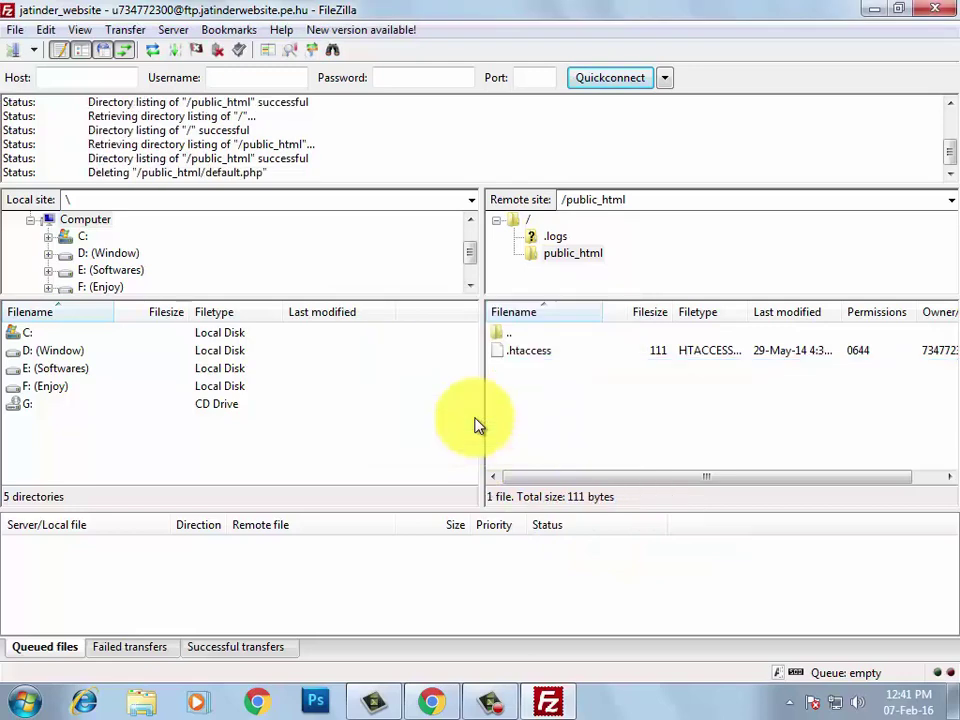
{"action": "left_click", "coordinate": [447, 699]}
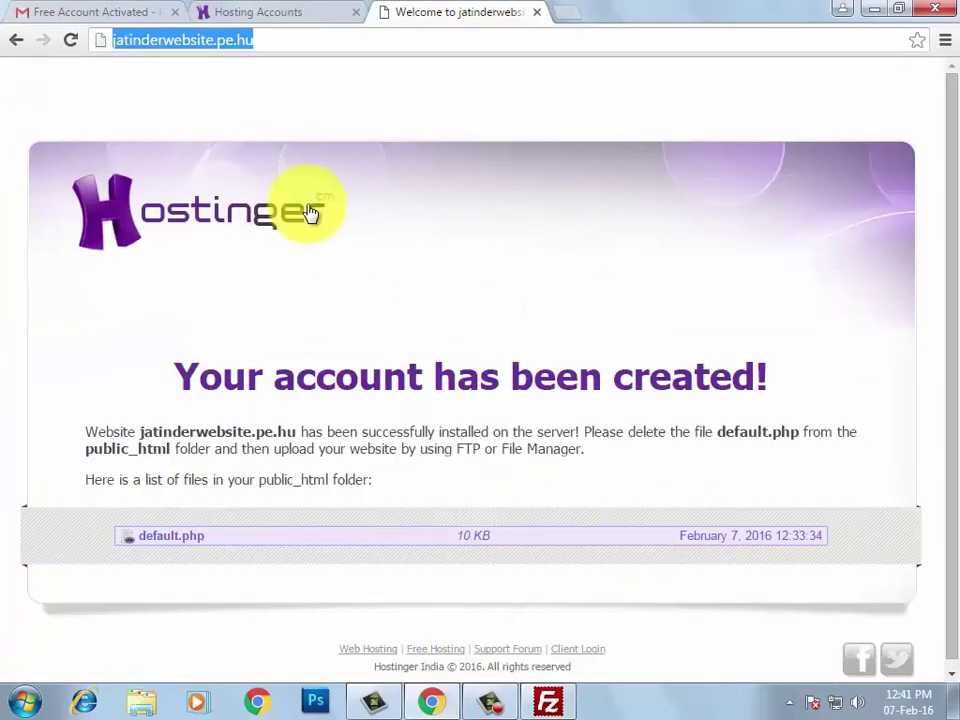
{"action": "left_click", "coordinate": [71, 41]}
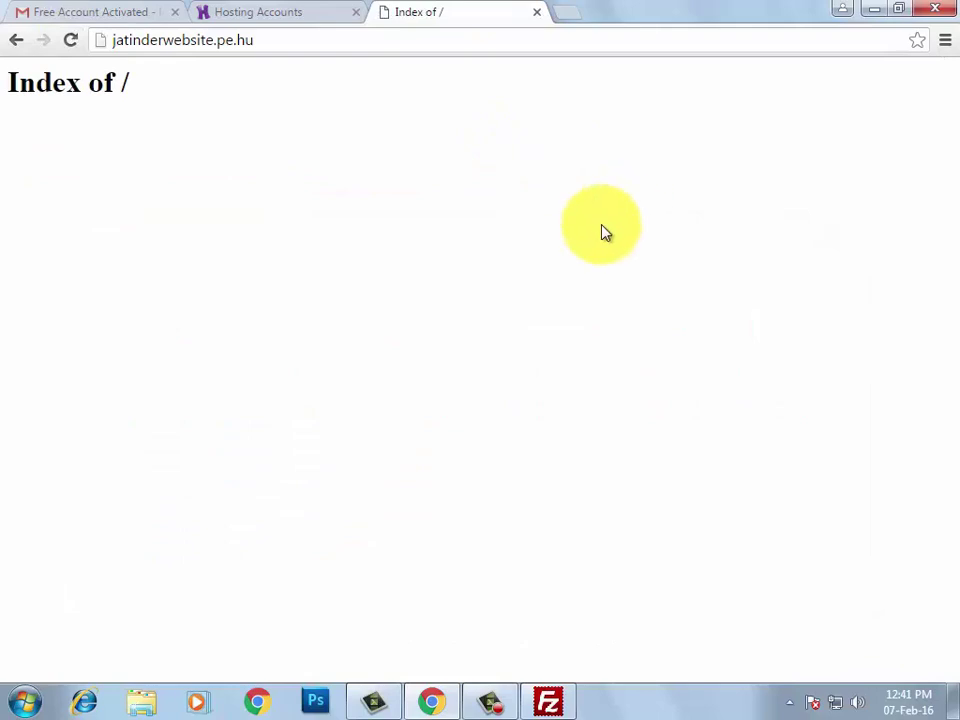
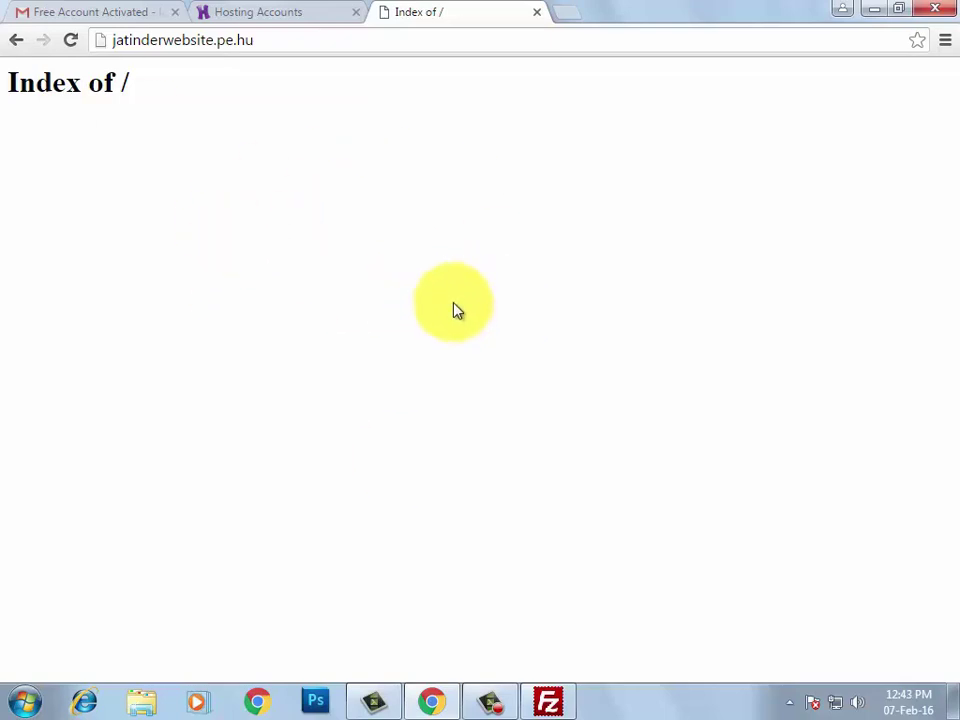
- Search Google for "free website templated" in a new tab and look through the results for a template site
{"action": "left_click", "coordinate": [574, 20]}
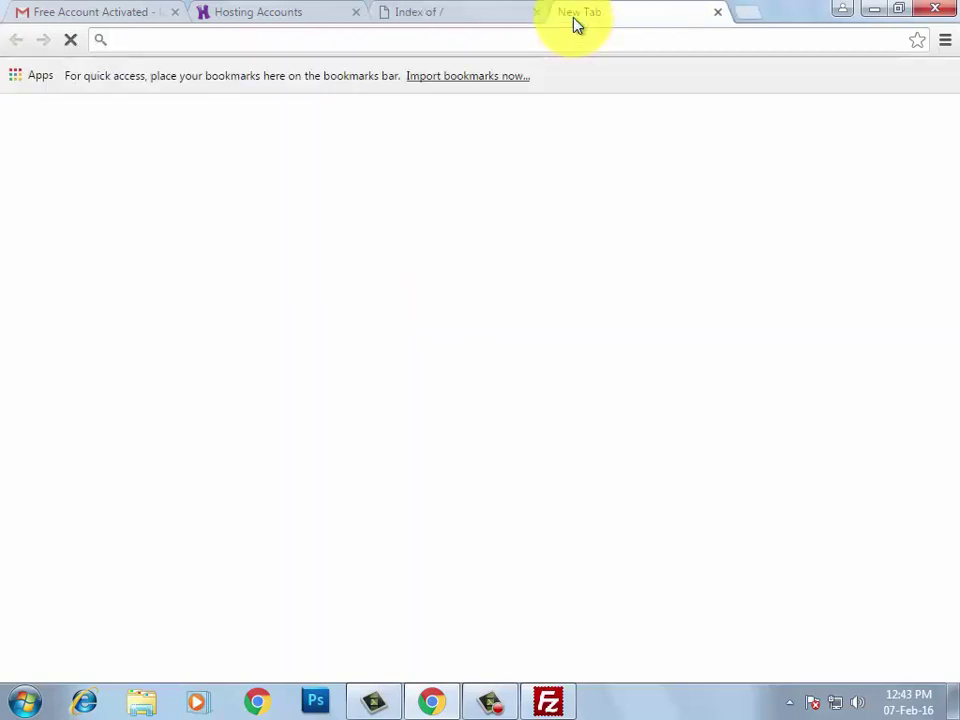
{"action": "type", "text": "freew"}
{"action": "key", "text": "BackSpace"}
{"action": "type", "text": "website templated"}
{"action": "key", "text": "Return"}
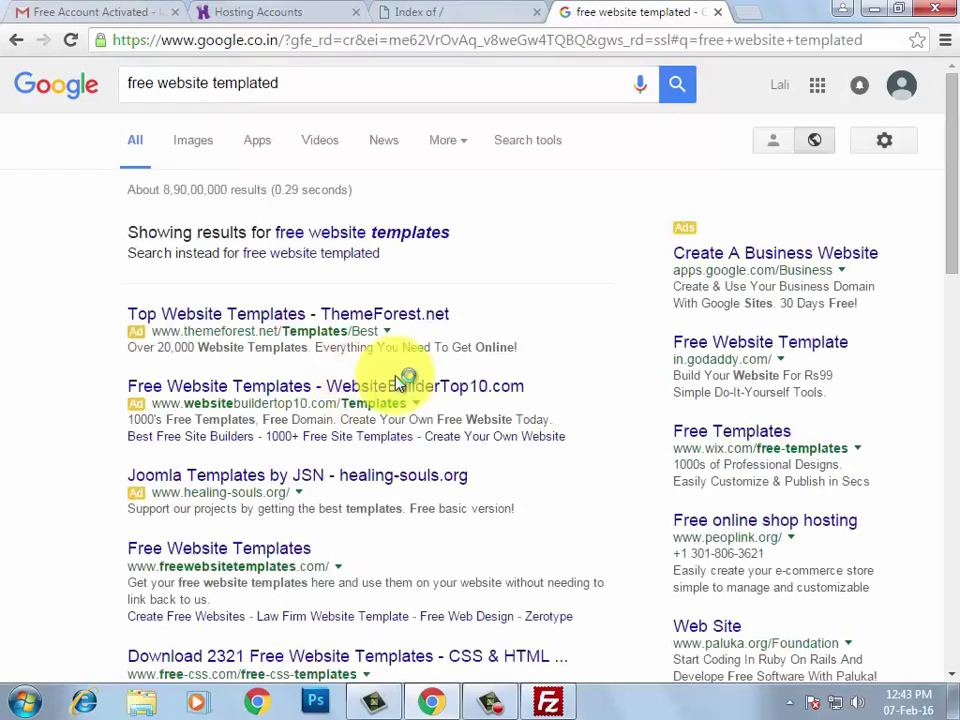
{"action": "scroll", "coordinate": [936, 175], "scroll_direction": "down", "scroll_amount": 2}
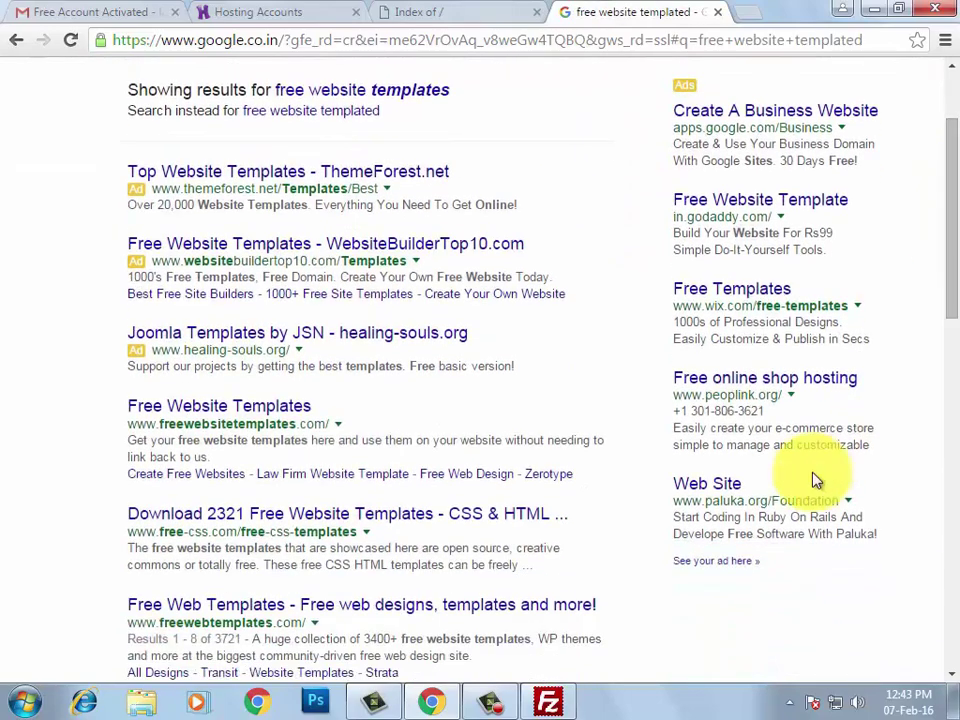
{"action": "scroll", "coordinate": [955, 230], "scroll_direction": "down", "scroll_amount": 1}
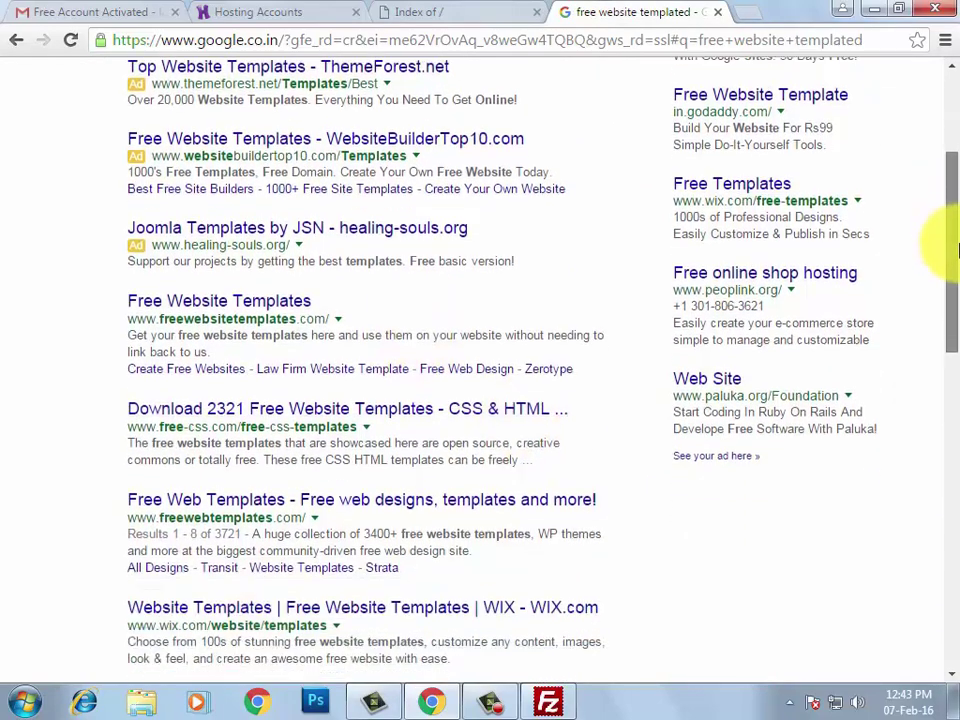
{"action": "scroll", "coordinate": [955, 248], "scroll_direction": "down", "scroll_amount": 3}
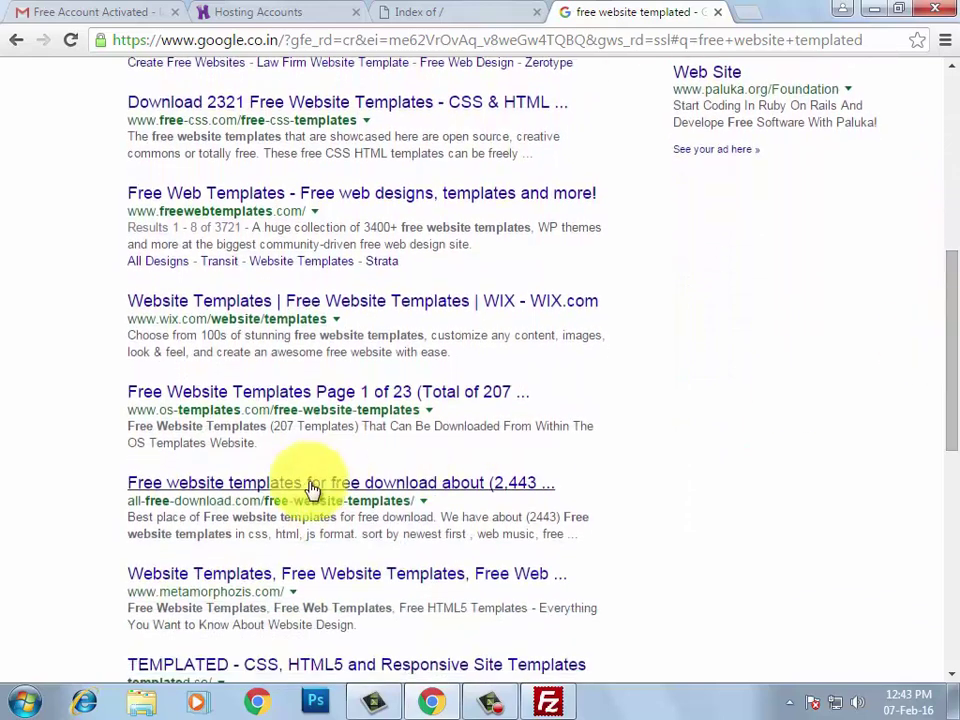
- Open the all-free-download.com search result and download the Breakeven website template
{"action": "left_click", "coordinate": [240, 490]}
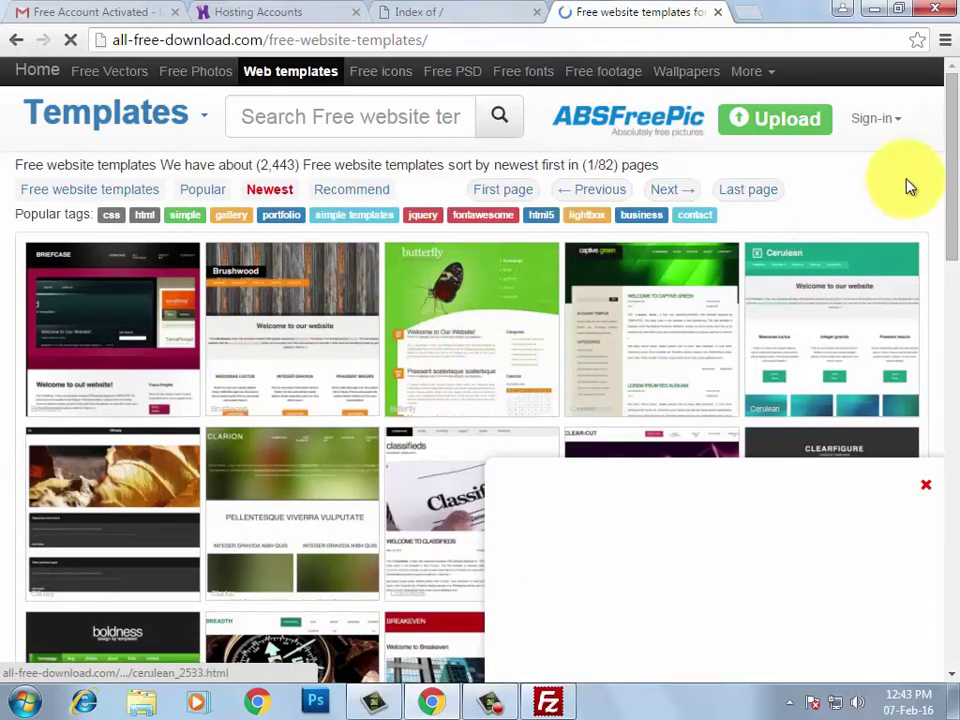
{"action": "left_click_drag", "start_coordinate": [945, 146], "coordinate": [948, 287]}
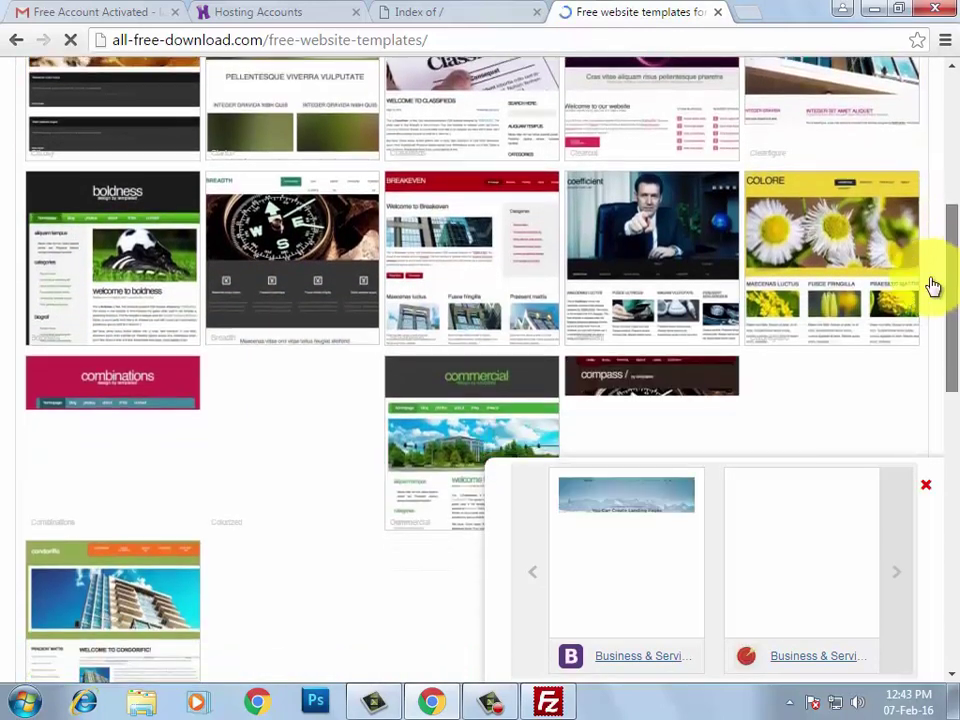
{"action": "left_click", "coordinate": [465, 245]}
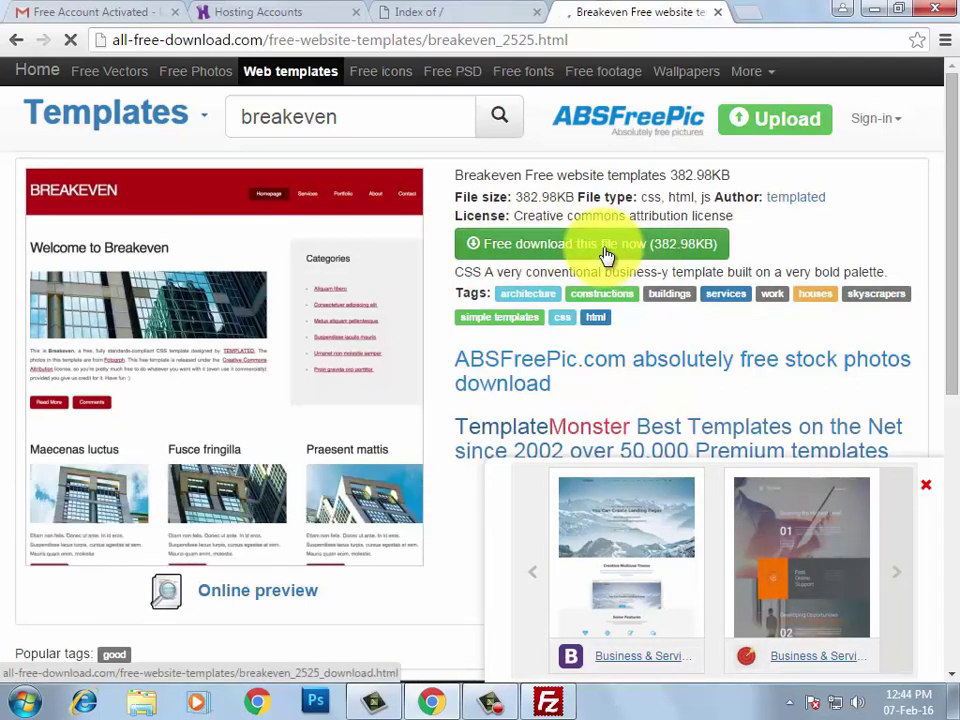
{"action": "left_click", "coordinate": [606, 255]}
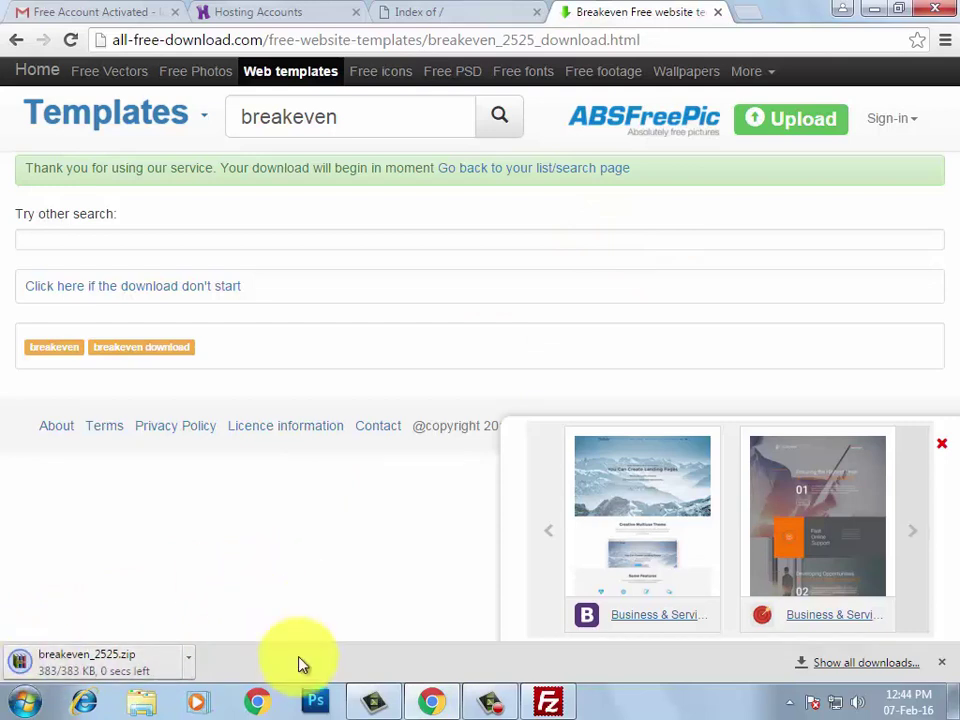
- Show the downloaded breakeven_2525.zip in its folder and paste it onto the desktop
{"action": "left_click", "coordinate": [189, 662]}
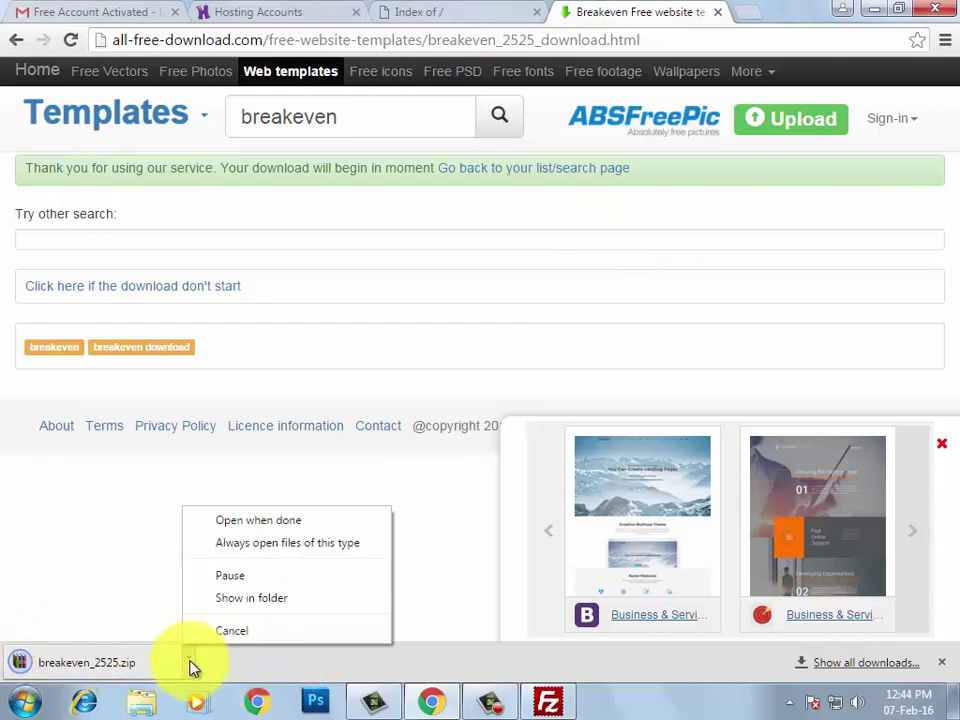
{"action": "left_click", "coordinate": [283, 608]}
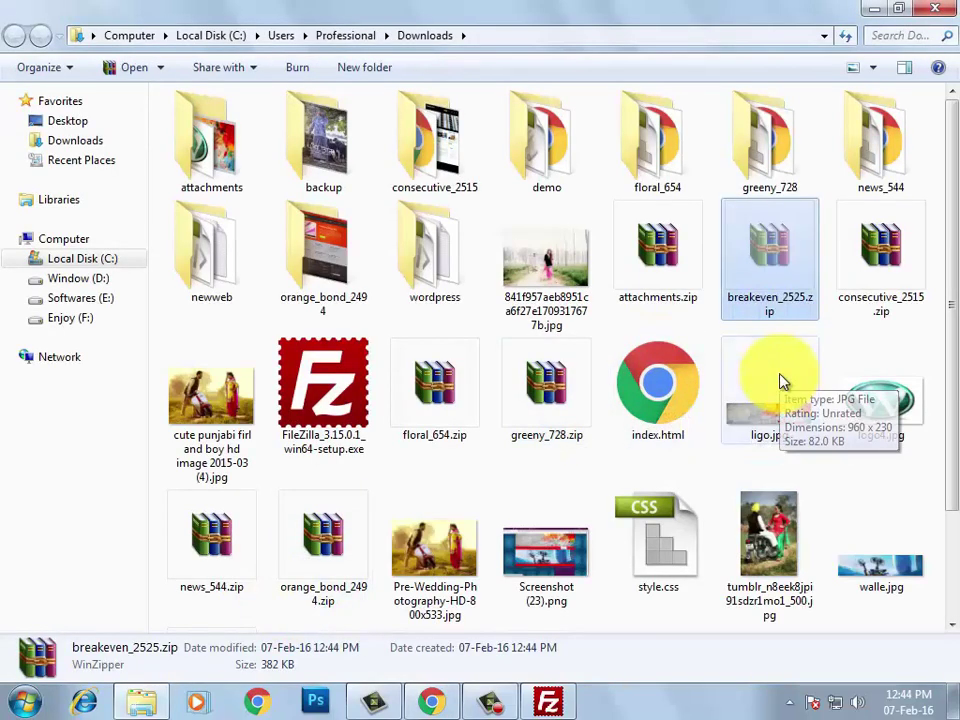
{"action": "left_click", "coordinate": [933, 8]}
{"action": "key", "text": "super+d"}
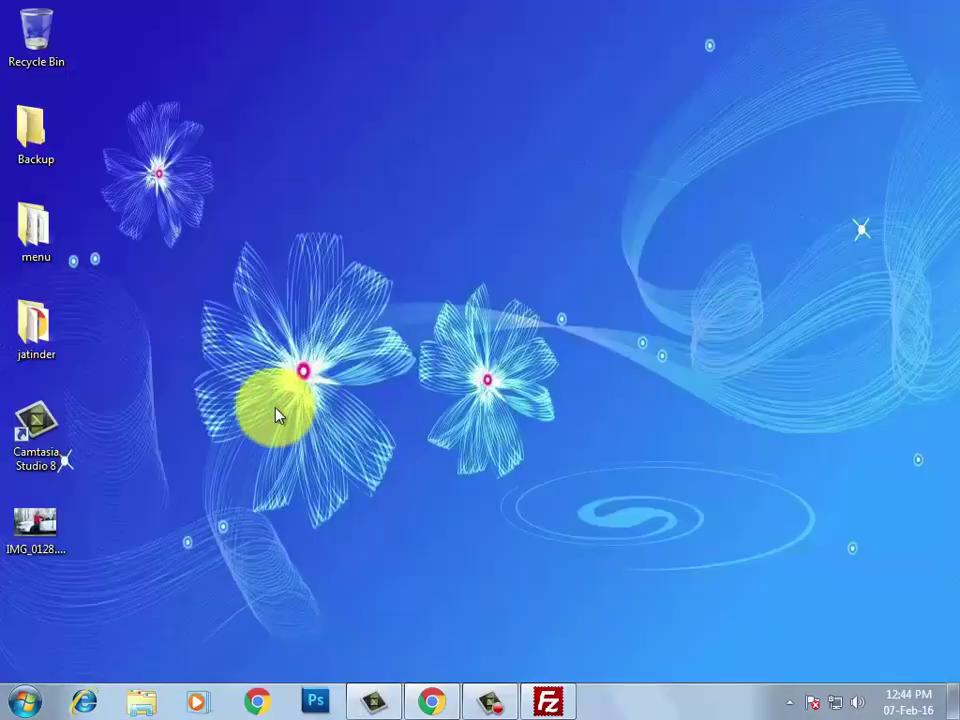
{"action": "right_click", "coordinate": [104, 48]}
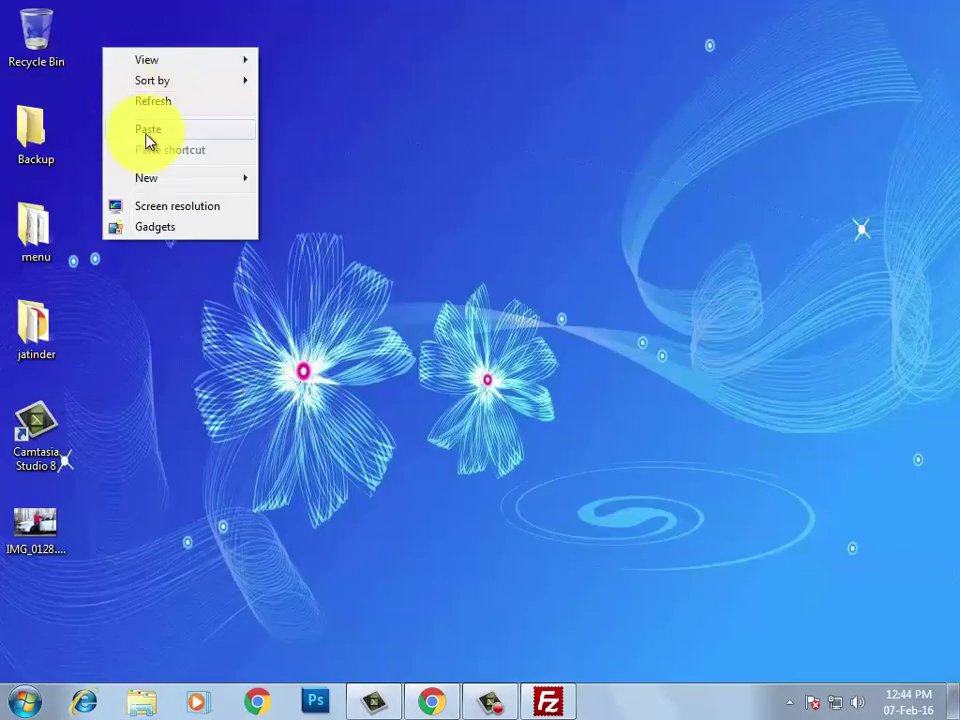
{"action": "left_click", "coordinate": [147, 130]}
- Extract the desktop breakeven_2525.zip into its own breakeven_2525 folder and close the extraction window
{"action": "right_click", "coordinate": [114, 40]}
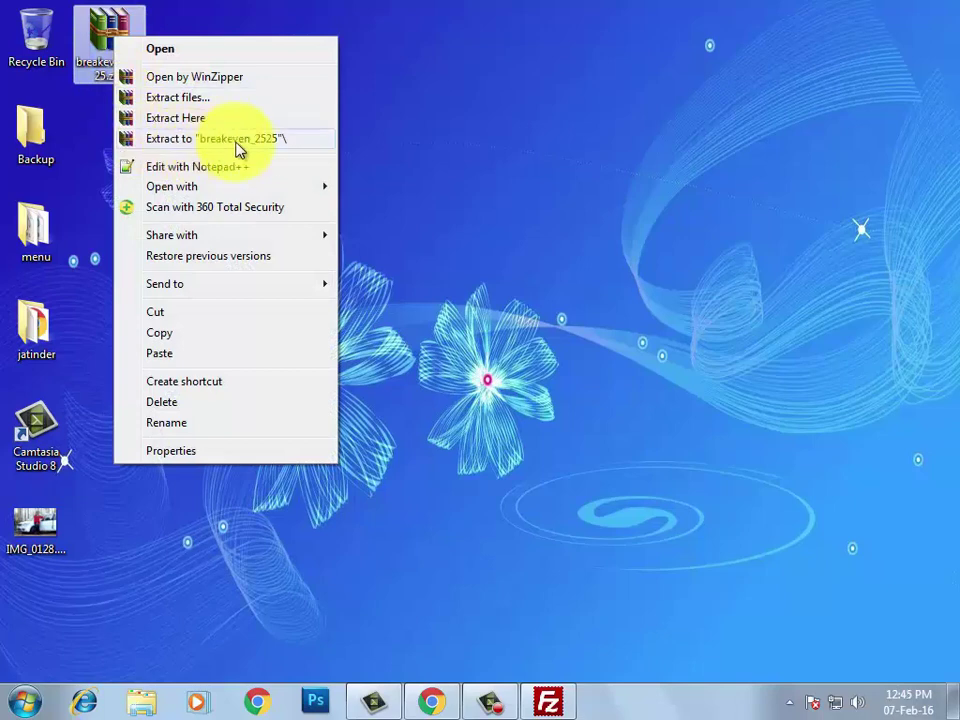
{"action": "left_click", "coordinate": [245, 139]}
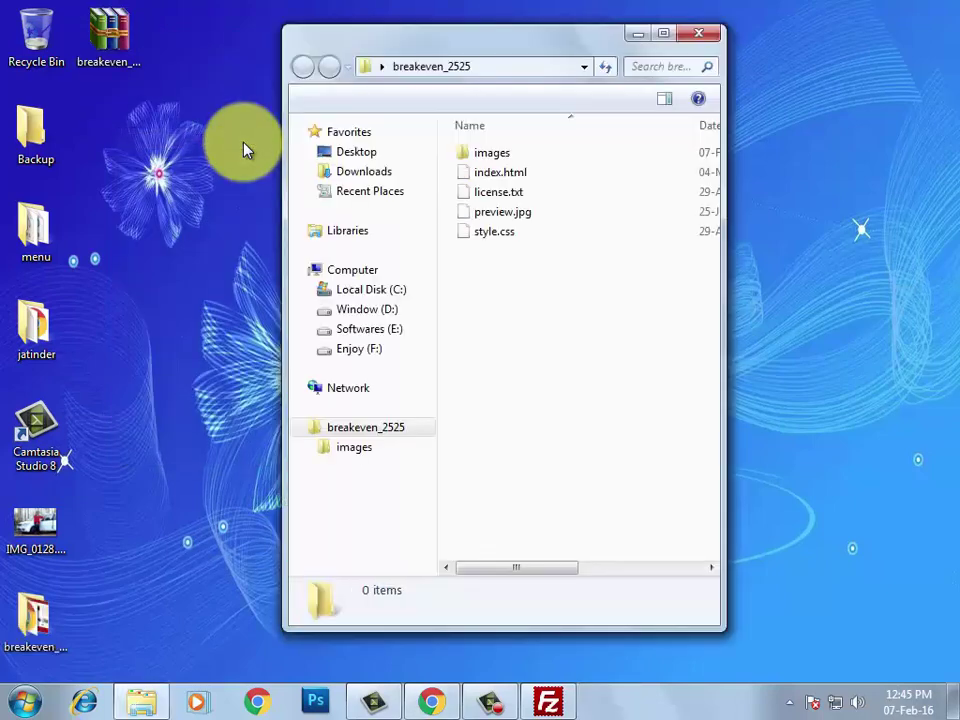
{"action": "left_click", "coordinate": [696, 34]}
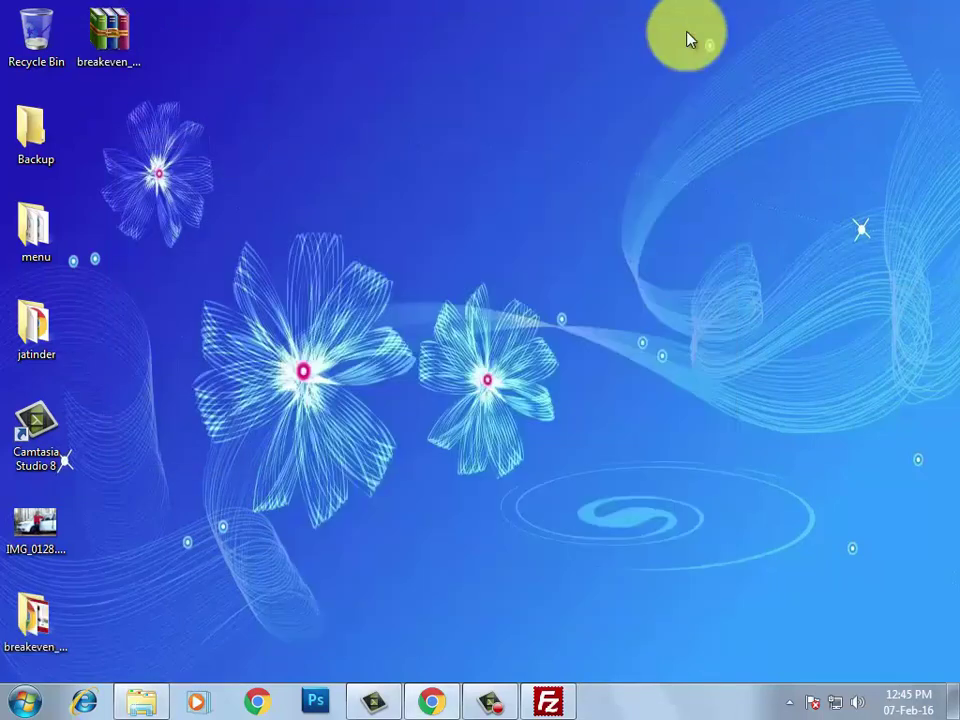
- Inspect the extracted breakeven_2525 folder, including its images subfolder, and preview the template's index.html in Chrome
{"action": "double_click", "coordinate": [32, 618]}
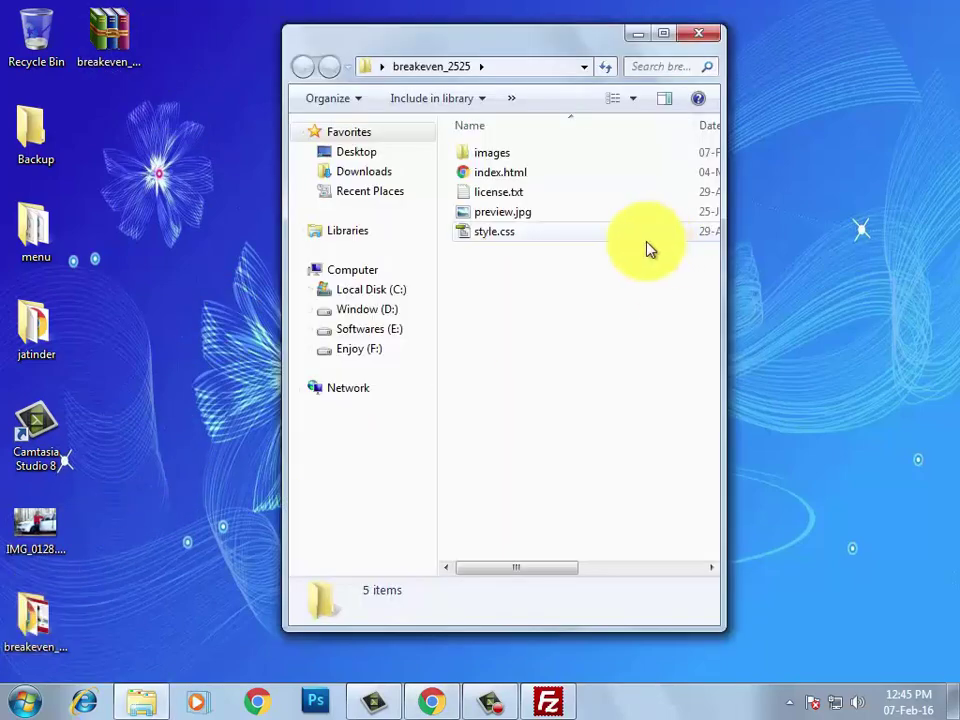
{"action": "double_click", "coordinate": [493, 155]}
{"action": "left_click", "coordinate": [303, 66]}
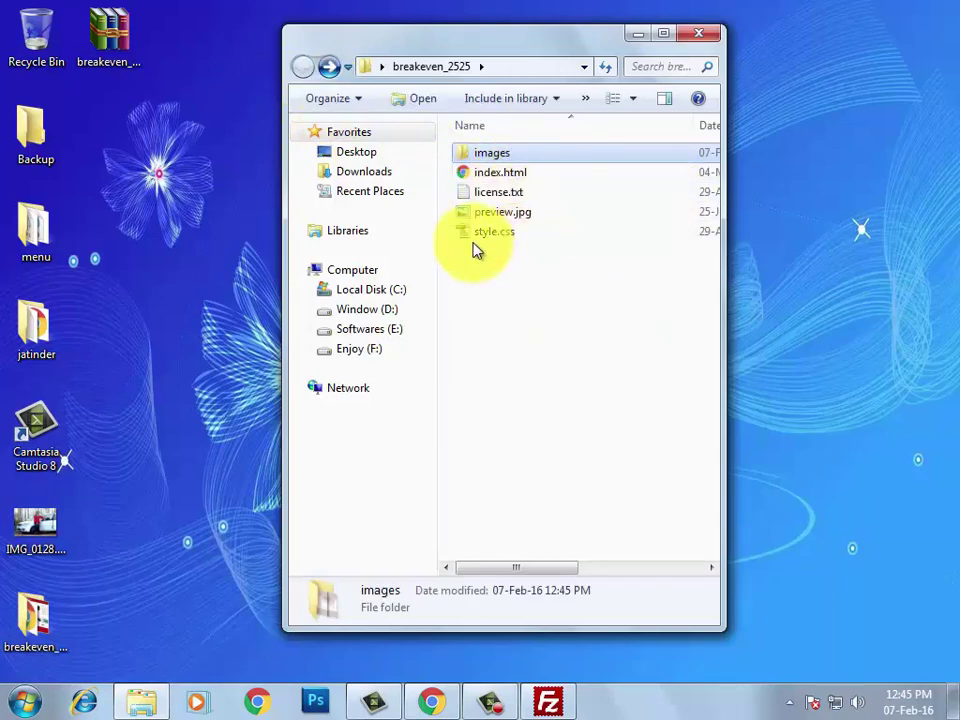
{"action": "double_click", "coordinate": [497, 175]}
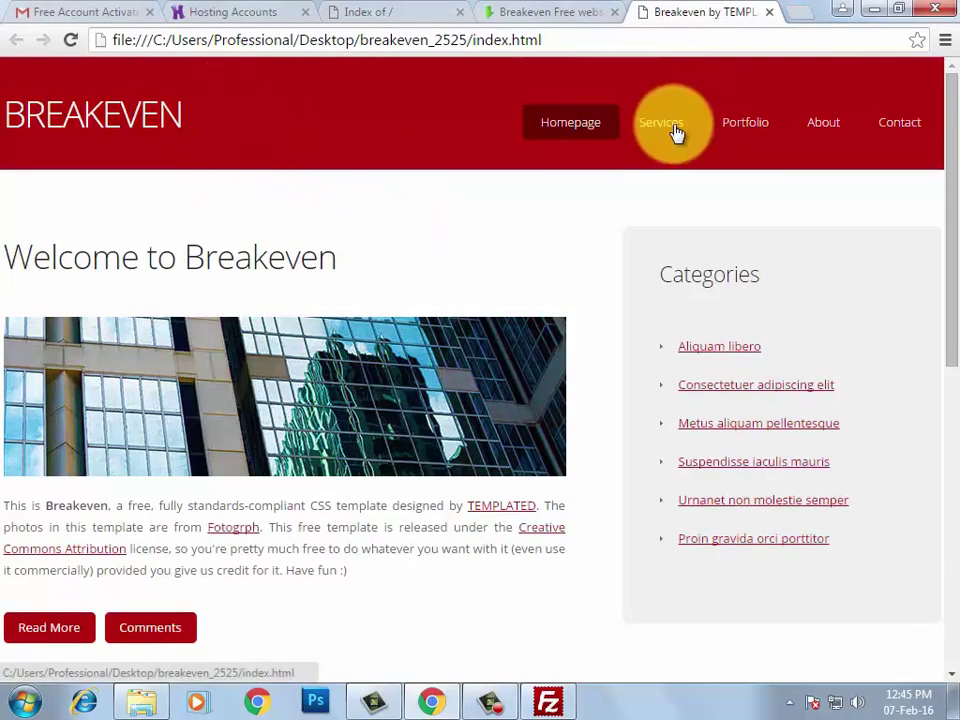
{"action": "mouse_move", "coordinate": [950, 122]}
{"action": "left_mouse_down"}
{"action": "mouse_move", "coordinate": [955, 410]}
{"action": "mouse_move", "coordinate": [945, 444]}
{"action": "mouse_move", "coordinate": [945, 96]}
{"action": "mouse_move", "coordinate": [952, 103]}
{"action": "left_mouse_up"}
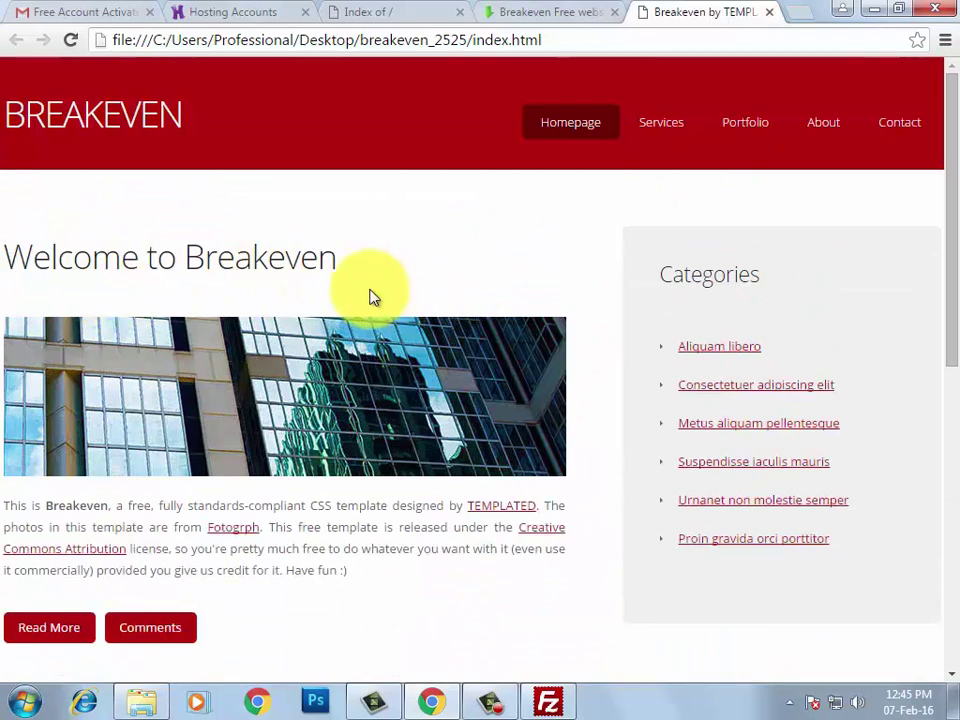
- Compare the live website with the local template preview, close the preview, and review the breakeven_2525 folder's files again
{"action": "left_click", "coordinate": [412, 10]}
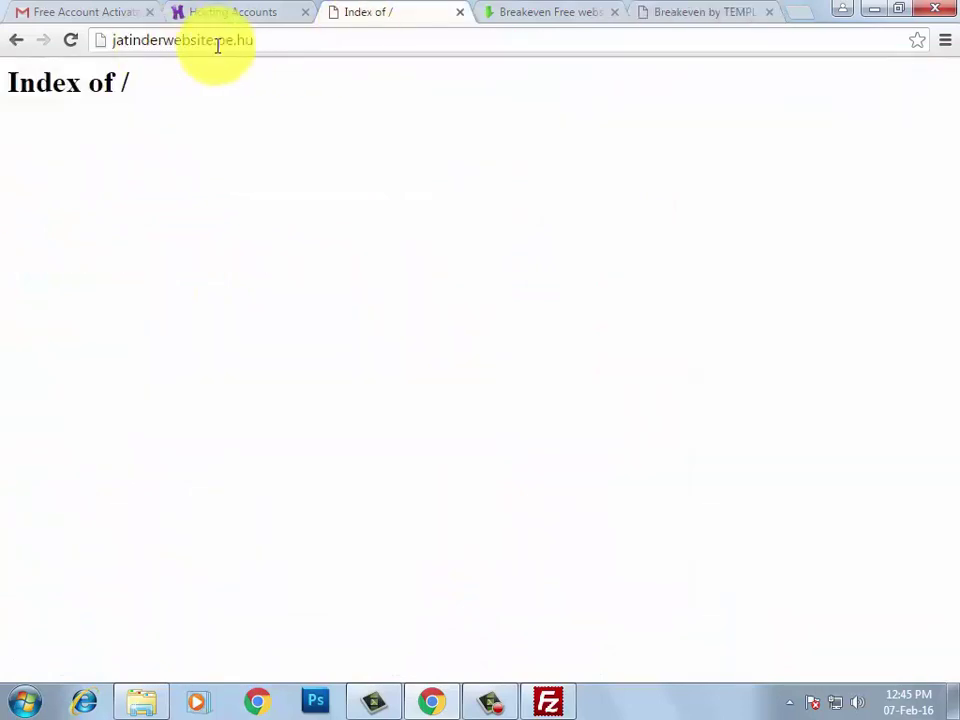
{"action": "left_click", "coordinate": [695, 14]}
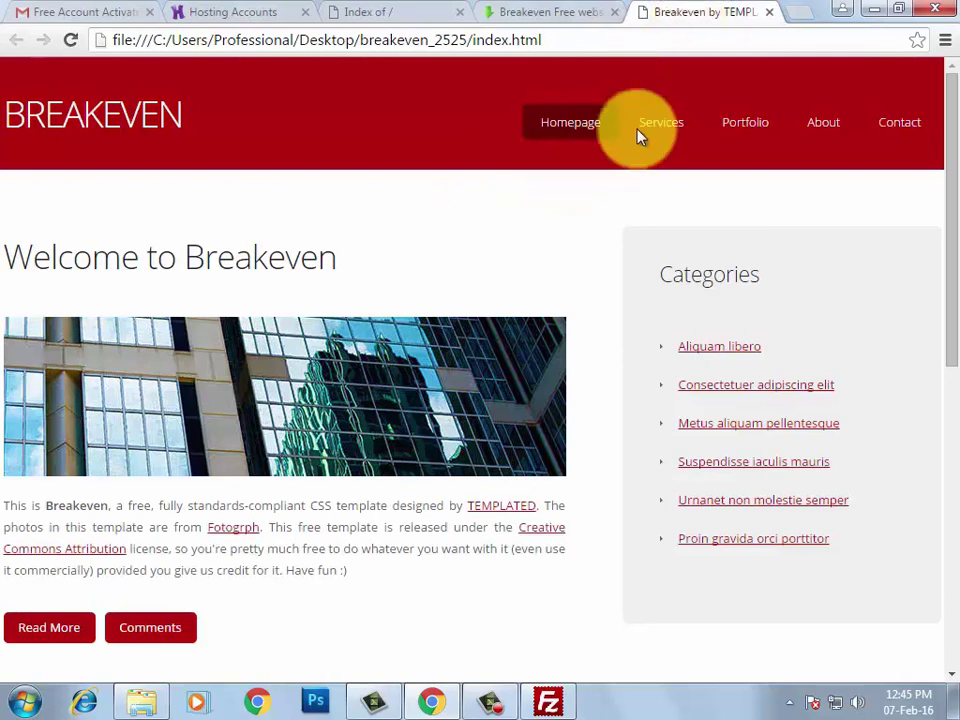
{"action": "left_click", "coordinate": [770, 14]}
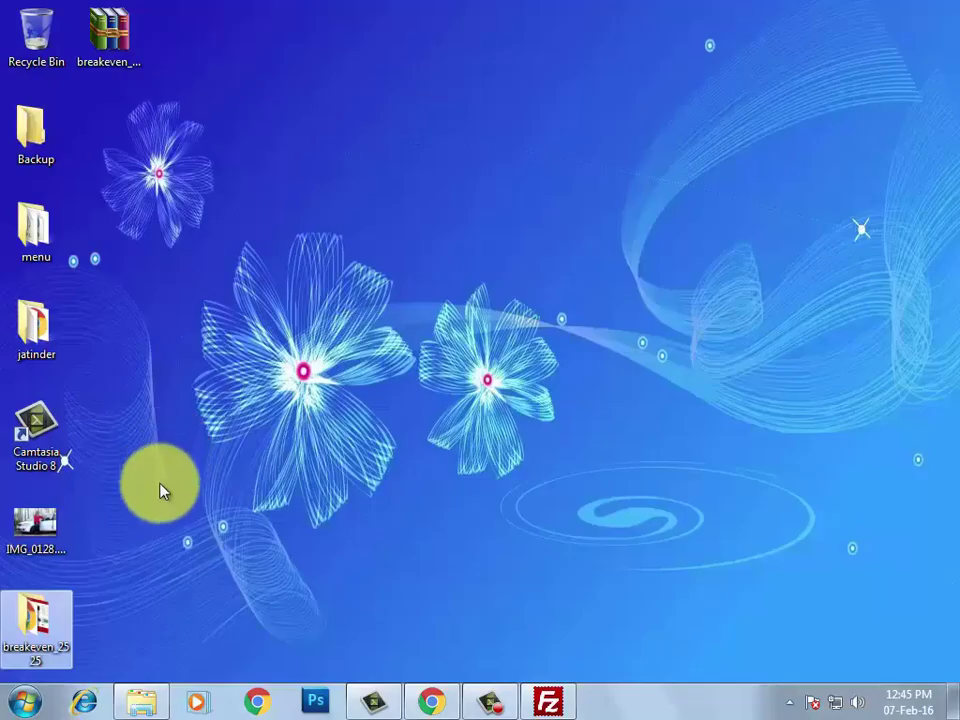
{"action": "double_click", "coordinate": [40, 608]}
{"action": "left_click", "coordinate": [537, 345]}
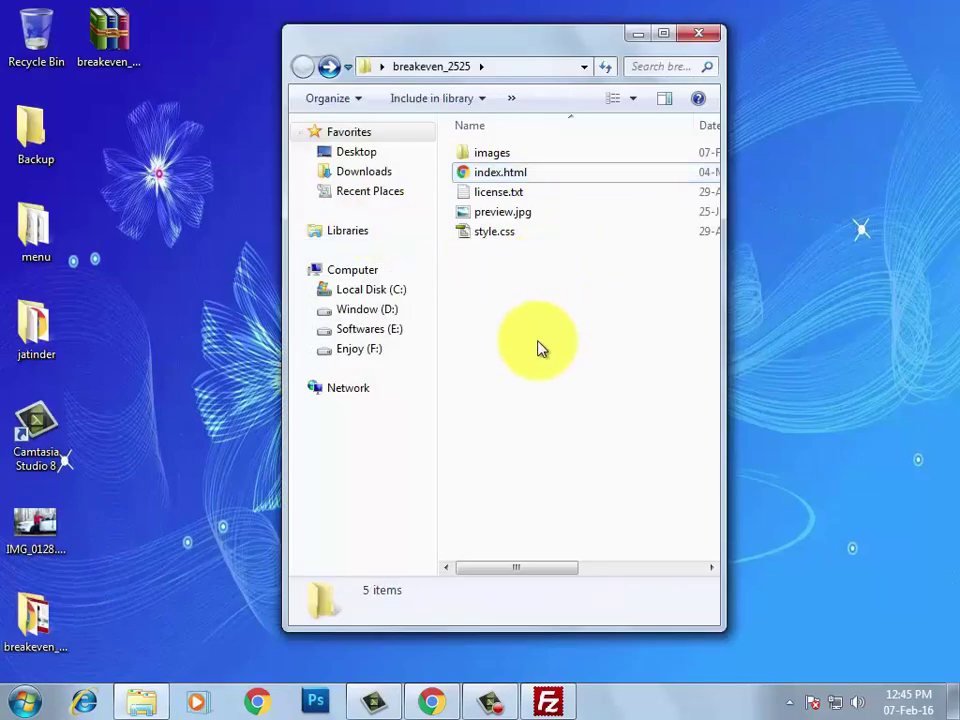
{"action": "left_click", "coordinate": [698, 33]}
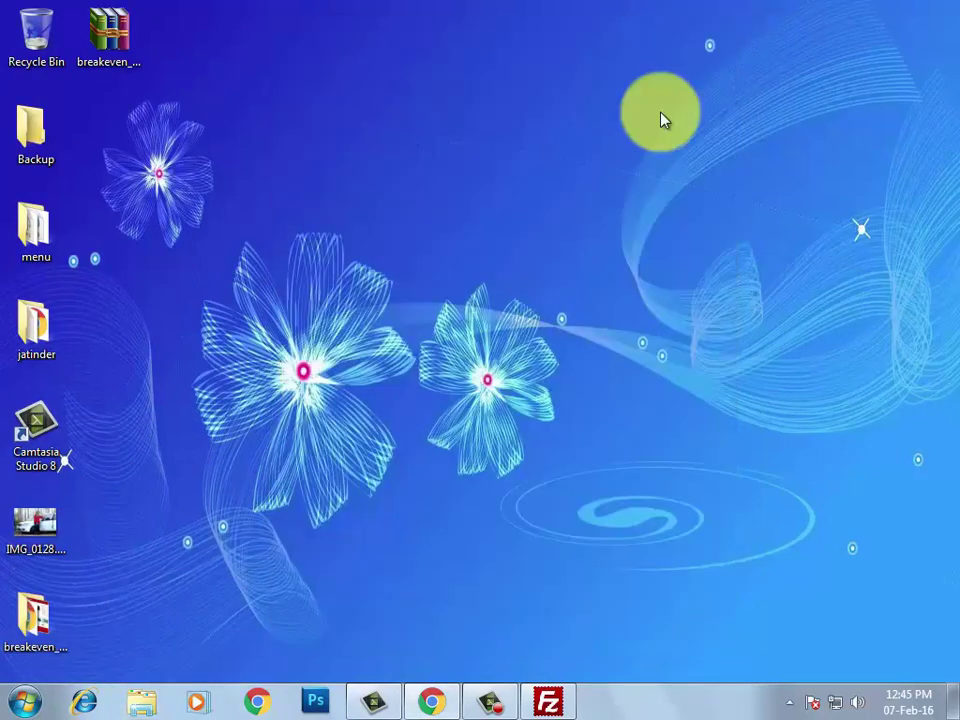
- Switch to FileZilla and reconnect to the website's server using its saved Site Manager entry
{"action": "left_click", "coordinate": [548, 700]}
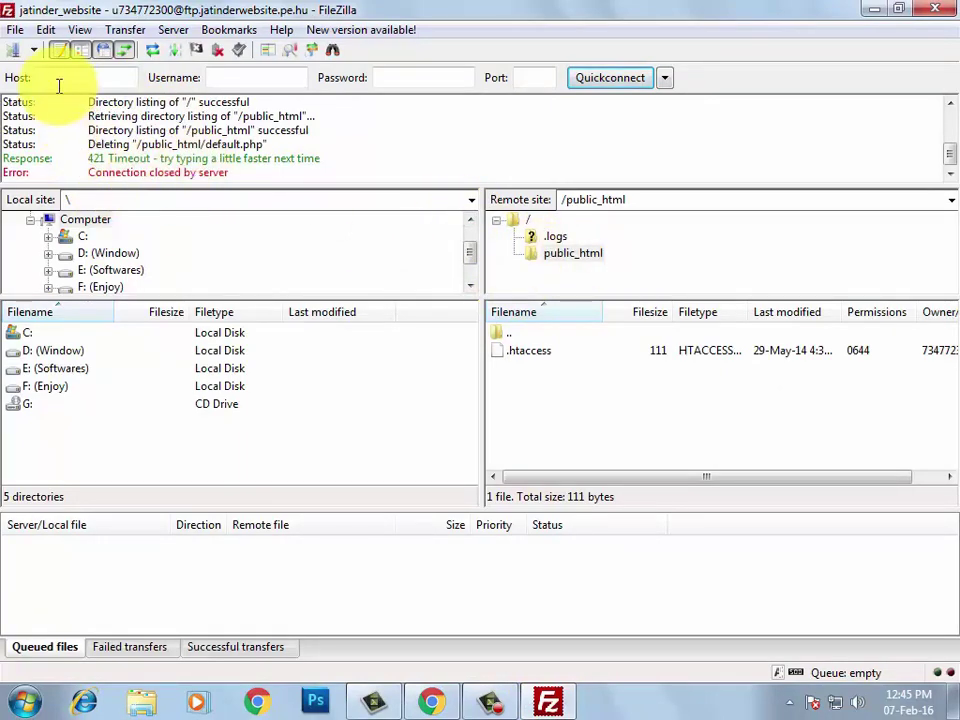
{"action": "left_click", "coordinate": [14, 50]}
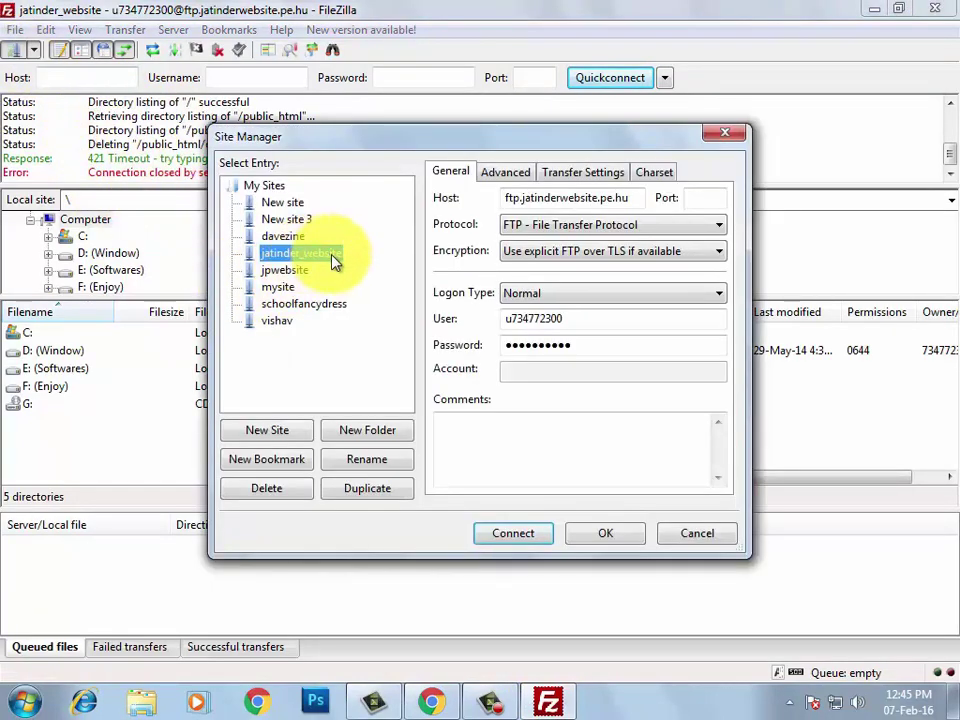
{"action": "left_click", "coordinate": [527, 538]}
{"action": "left_click", "coordinate": [505, 398]}
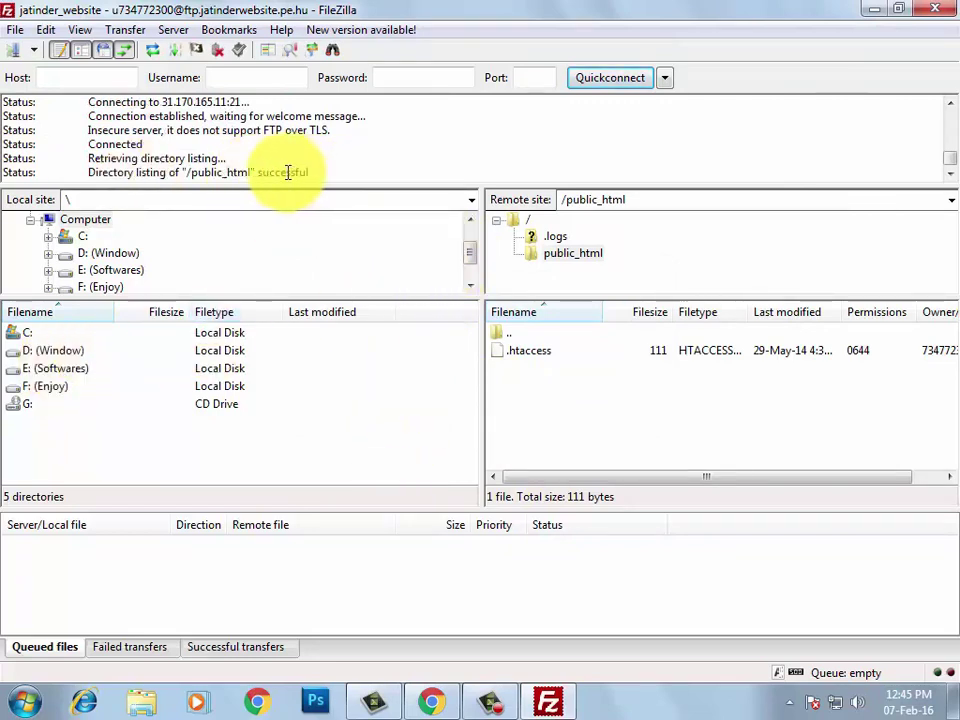
- Browse the local site to the breakeven_2525 folder on the desktop
{"action": "left_click_drag", "start_coordinate": [470, 258], "coordinate": [450, 242]}
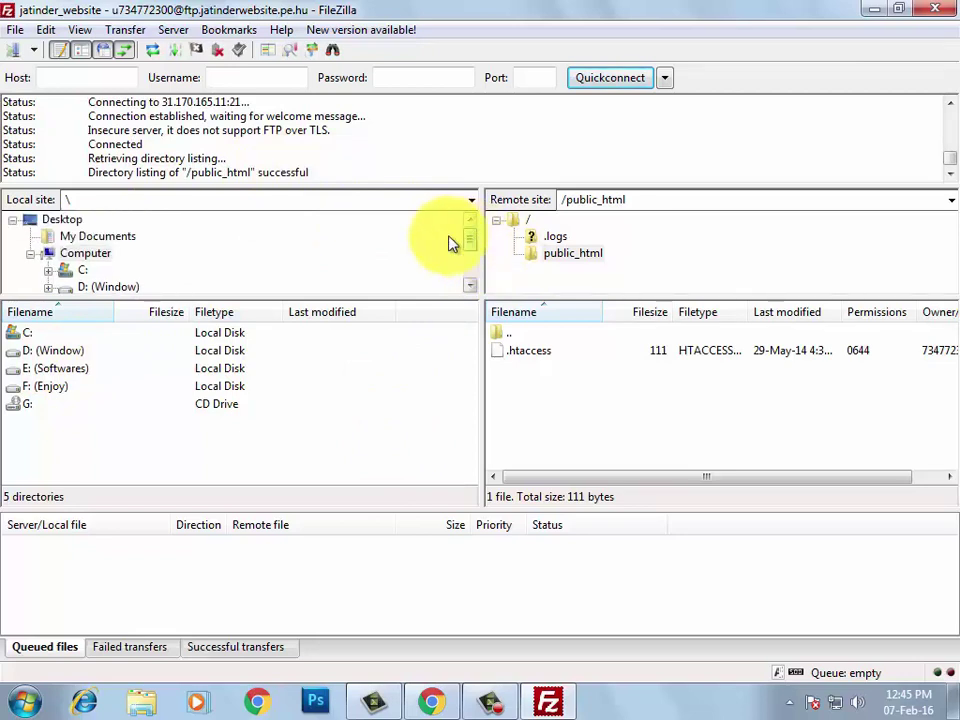
{"action": "left_click", "coordinate": [63, 220]}
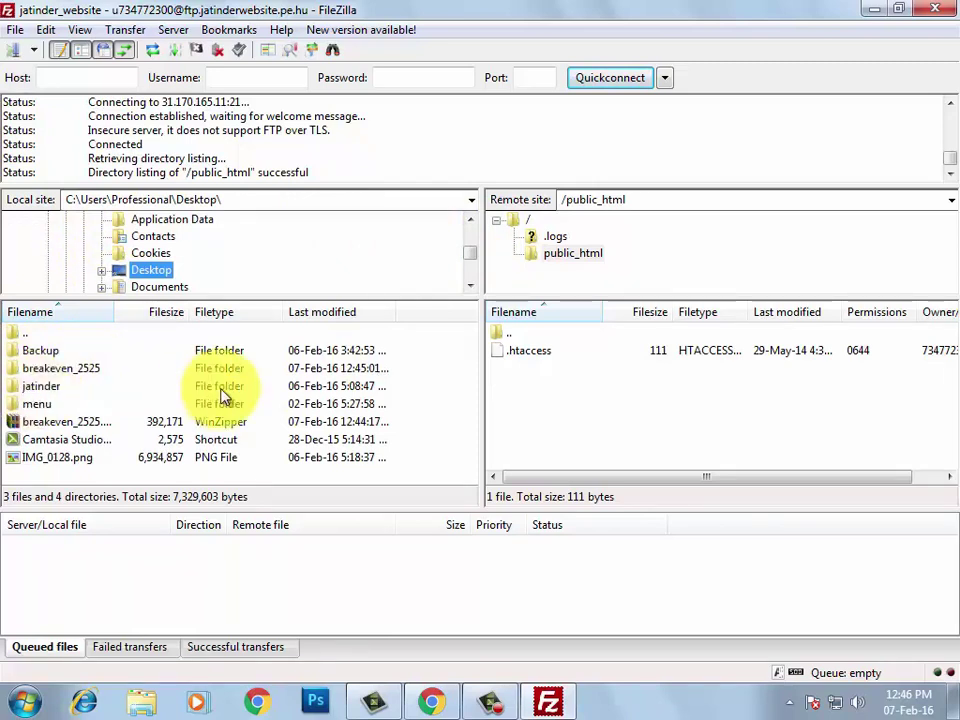
{"action": "double_click", "coordinate": [63, 370]}
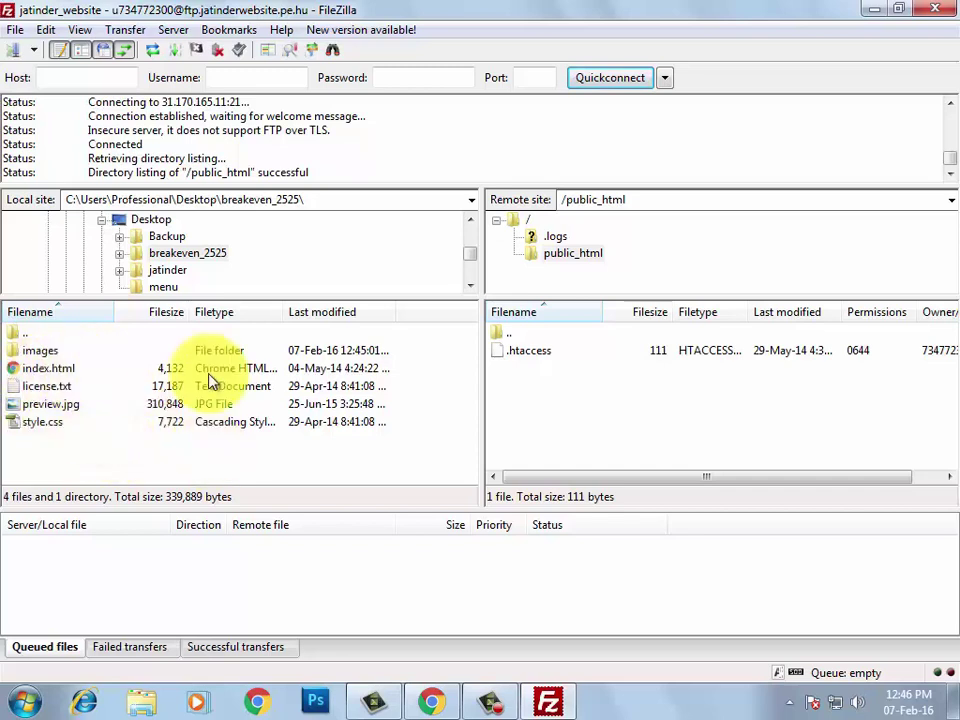
- Upload all files and the images folder from breakeven_2525 to the server's public_html folder
{"action": "left_click", "coordinate": [111, 454]}
{"action": "key", "text": "ctrl+a"}
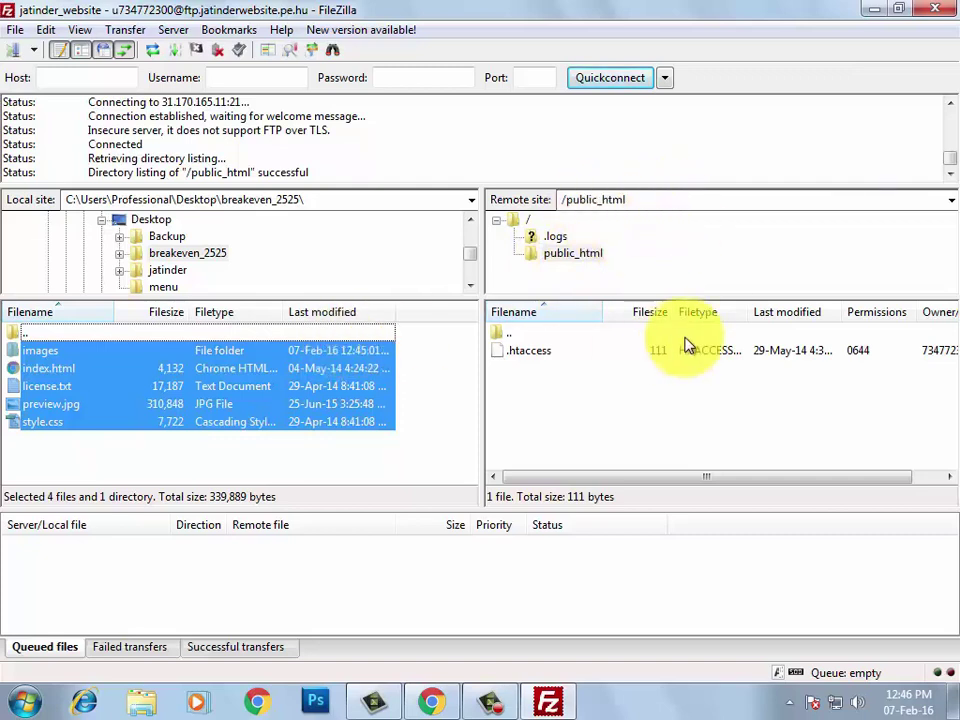
{"action": "right_click", "coordinate": [208, 352]}
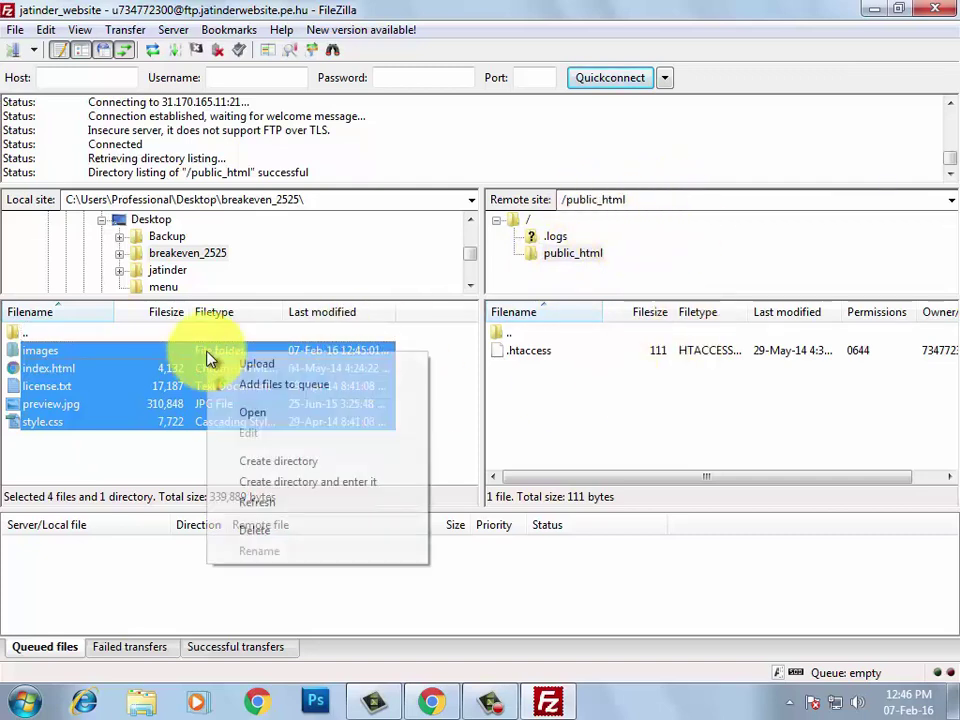
{"action": "left_click", "coordinate": [256, 364]}
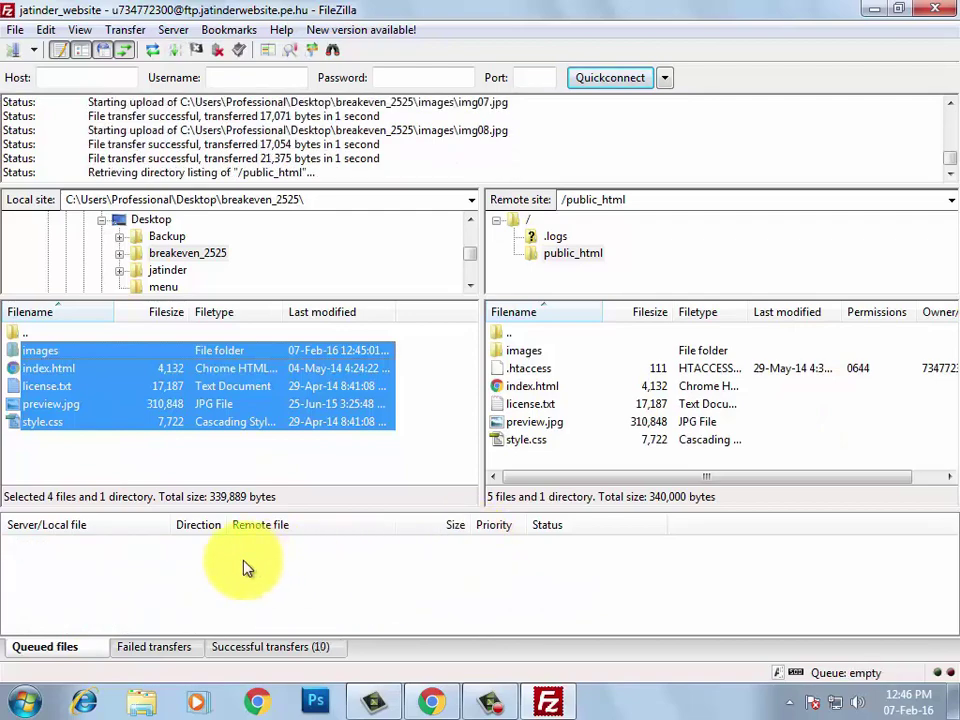
- Switch to Chrome and reload the live website to check the uploaded template
{"action": "left_click", "coordinate": [432, 703]}
{"action": "left_click", "coordinate": [435, 14]}
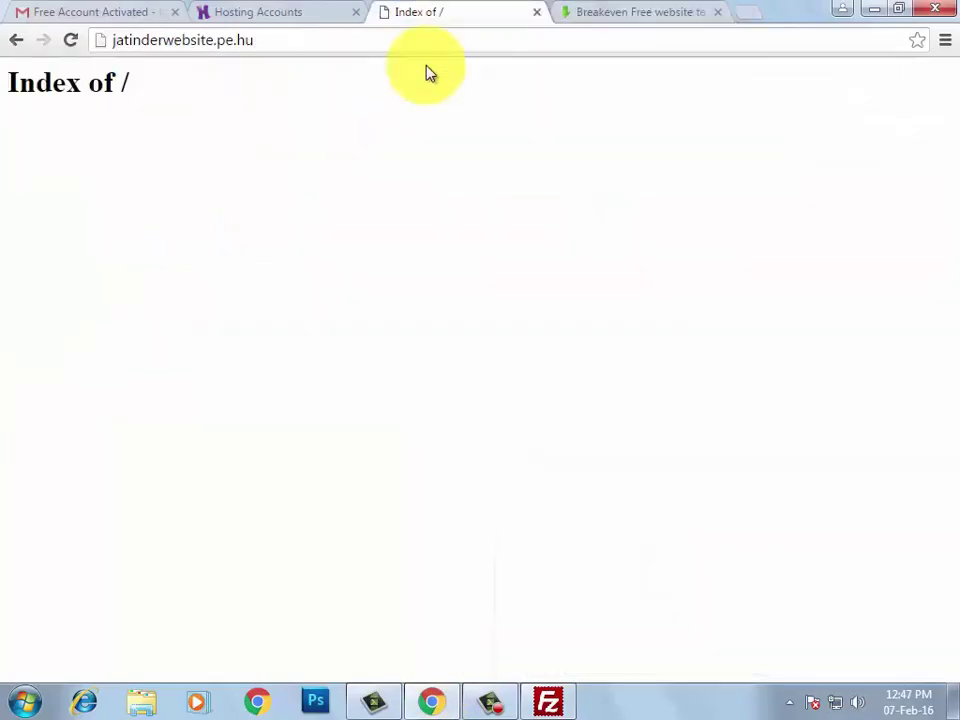
{"action": "left_click", "coordinate": [71, 42]}
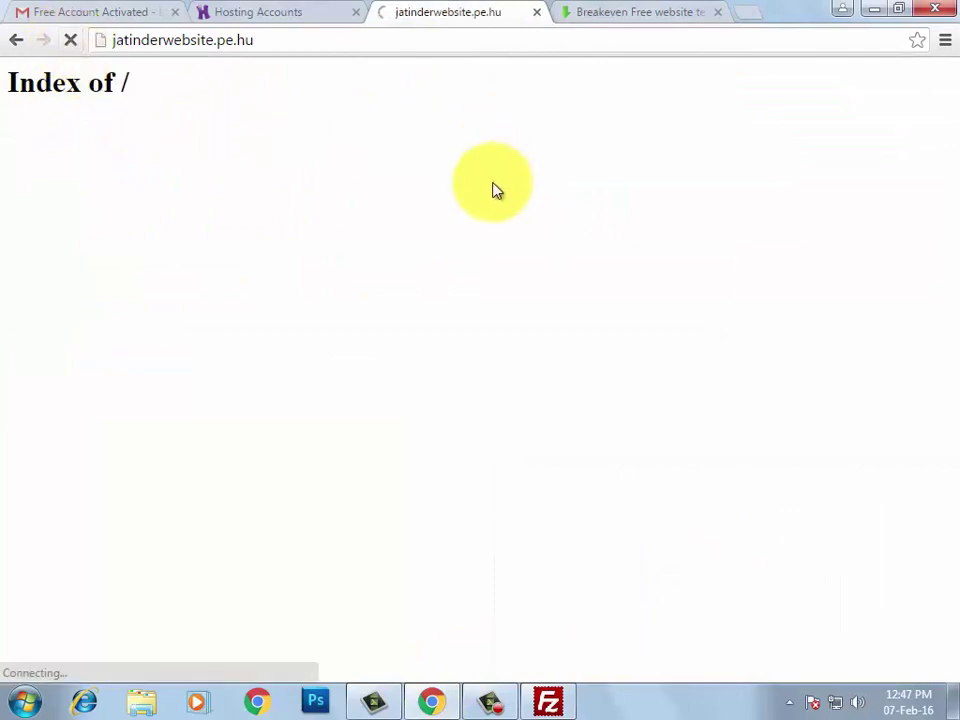